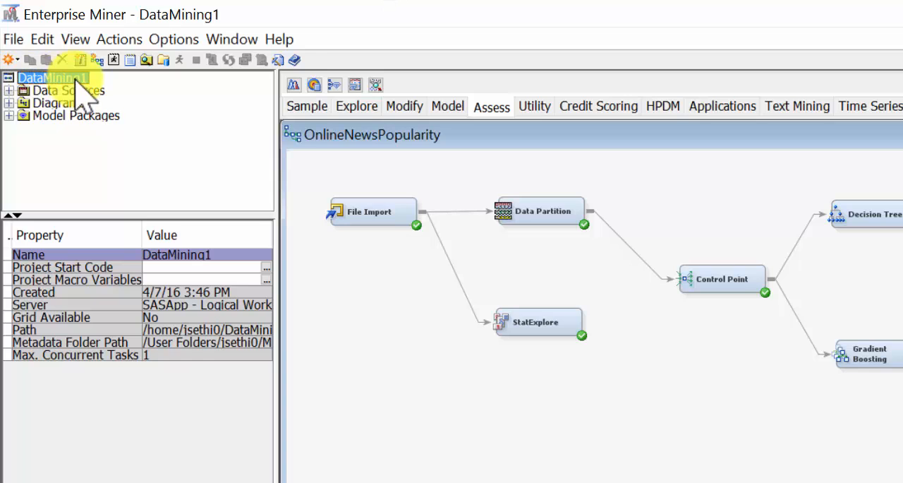
- Expand the project's Diagrams folder and select the OnlineNewsPopularity diagram
{"action": "left_click", "coordinate": [67, 103]}
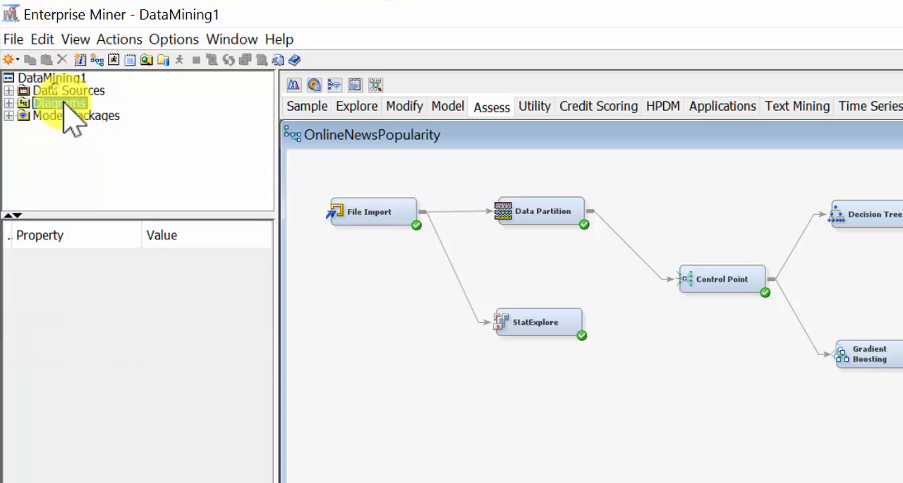
{"action": "right_click", "coordinate": [62, 103]}
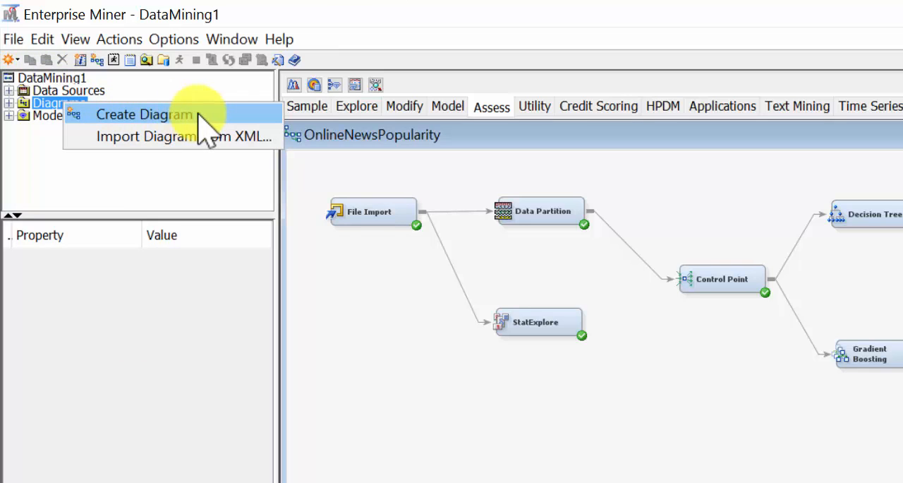
{"action": "left_click", "coordinate": [25, 103]}
{"action": "left_click", "coordinate": [9, 103]}
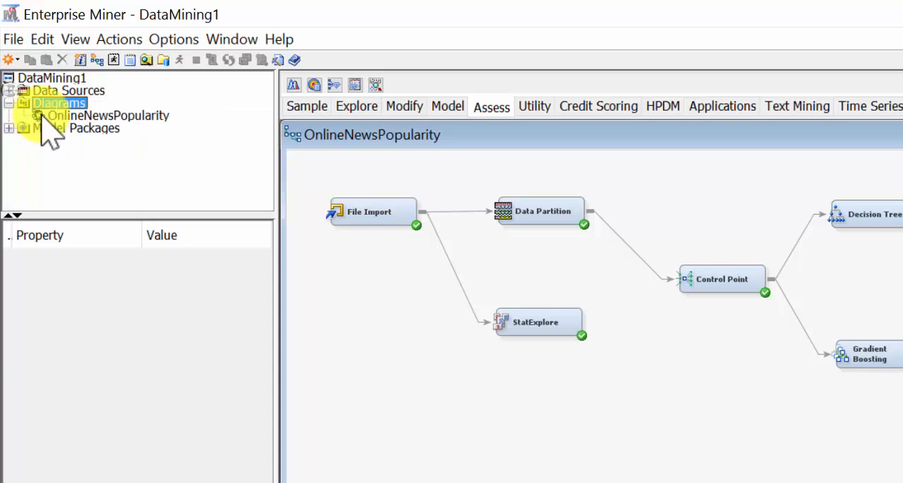
{"action": "left_click", "coordinate": [99, 115]}
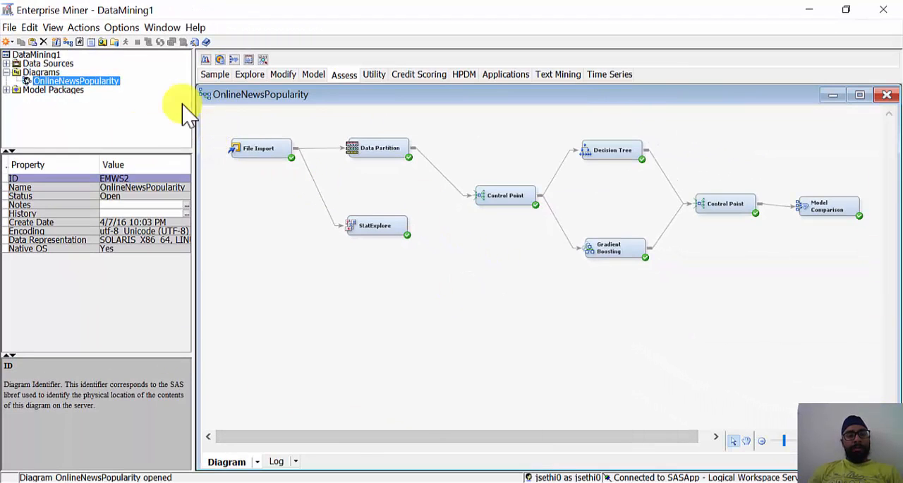
- Select the File Import node and check the source set for its import file, leaving it unchanged
{"action": "left_click_drag", "start_coordinate": [212, 121], "coordinate": [310, 183]}
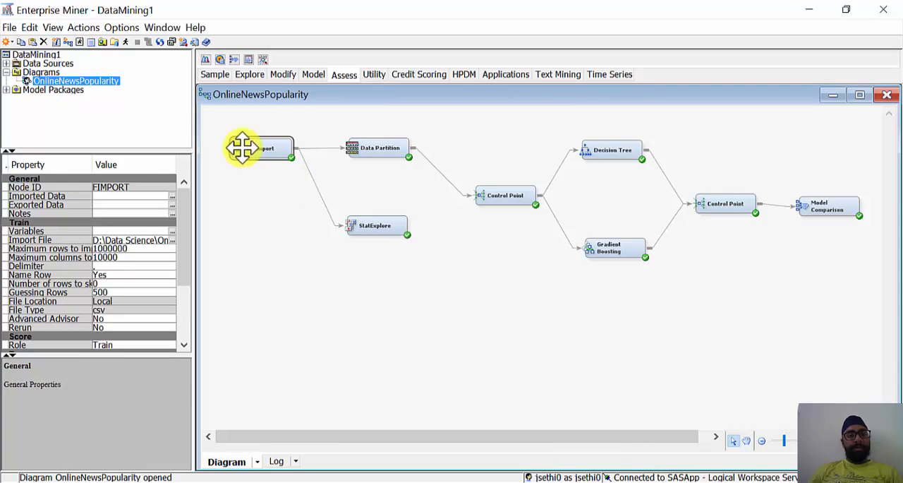
{"action": "left_click_drag", "start_coordinate": [212, 130], "coordinate": [317, 192]}
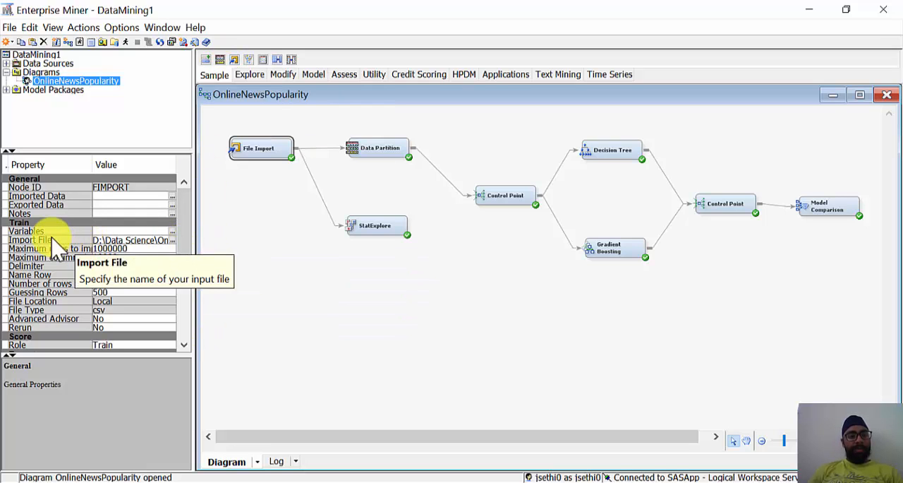
{"action": "left_click", "coordinate": [138, 240]}
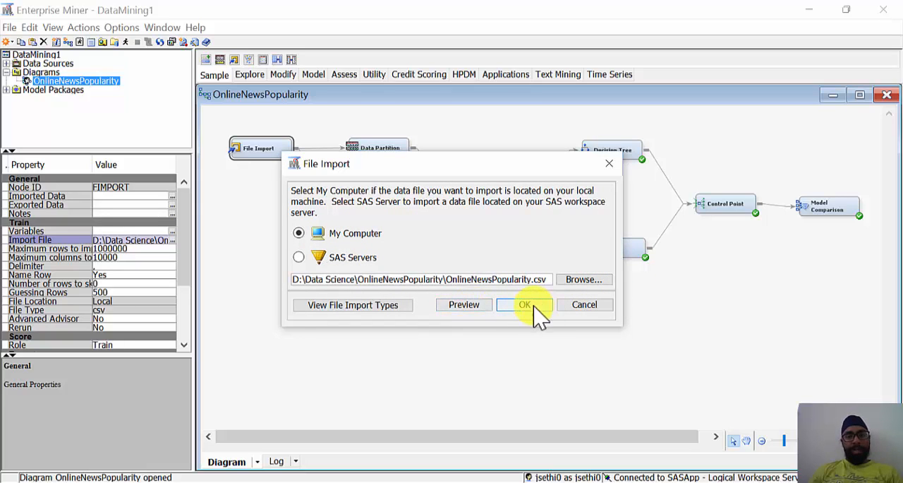
{"action": "left_click", "coordinate": [589, 308]}
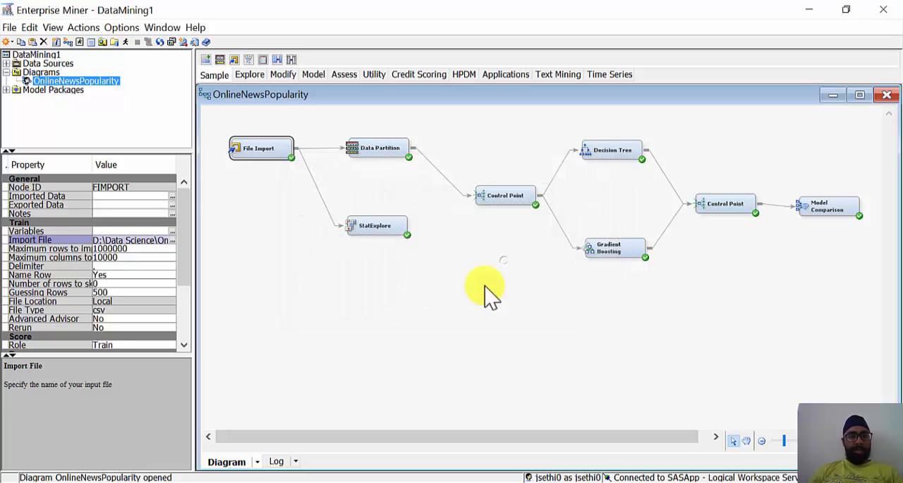
- Open the File Import node's variable editor and widen the Name column to read the full variable names
{"action": "right_click", "coordinate": [261, 147]}
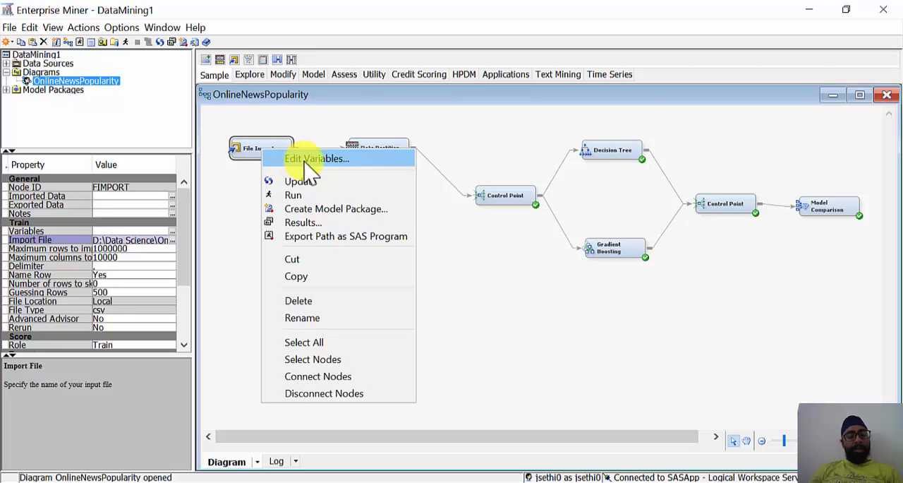
{"action": "left_click", "coordinate": [269, 147]}
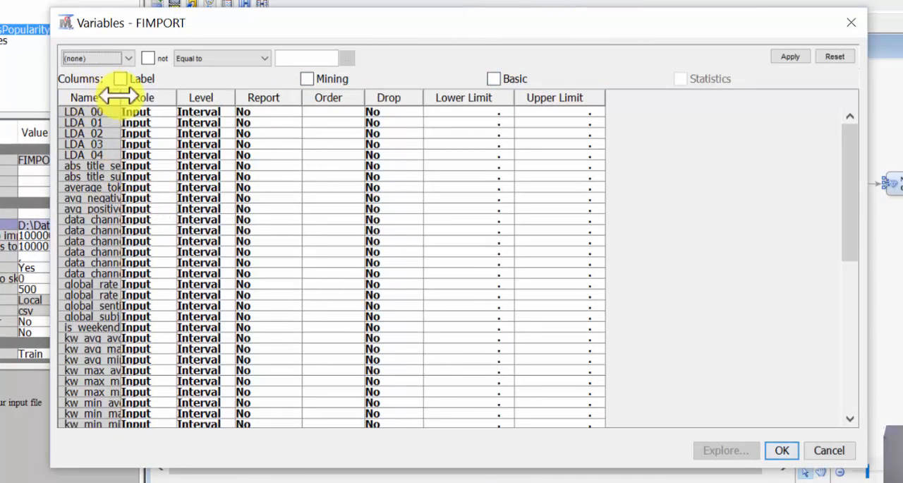
{"action": "left_click_drag", "start_coordinate": [119, 98], "coordinate": [190, 97]}
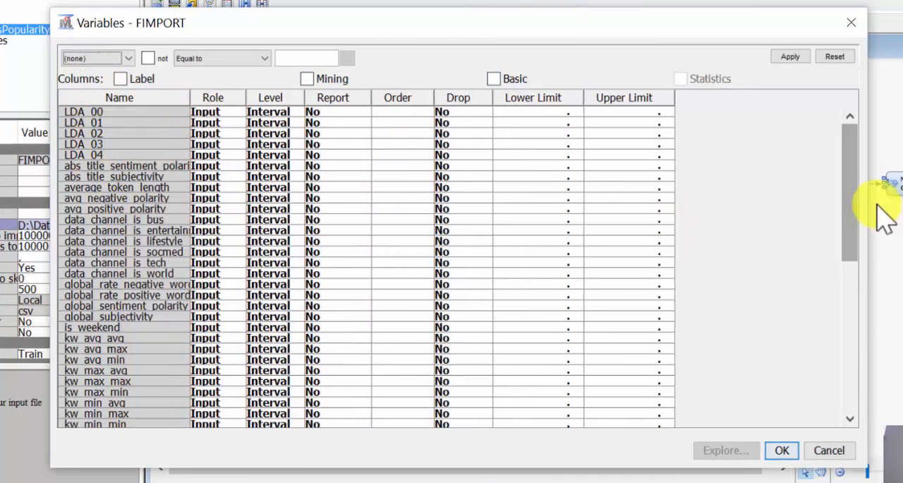
{"action": "left_click_drag", "start_coordinate": [850, 176], "coordinate": [863, 379]}
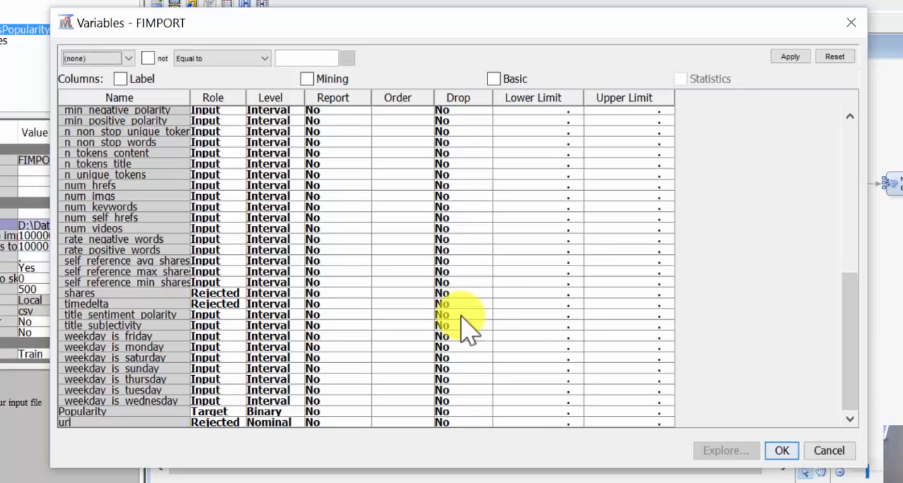
- Examine the roles and levels assigned to the Popularity target, url and the neighbouring variables
{"action": "left_click", "coordinate": [290, 411]}
{"action": "left_click", "coordinate": [225, 353]}
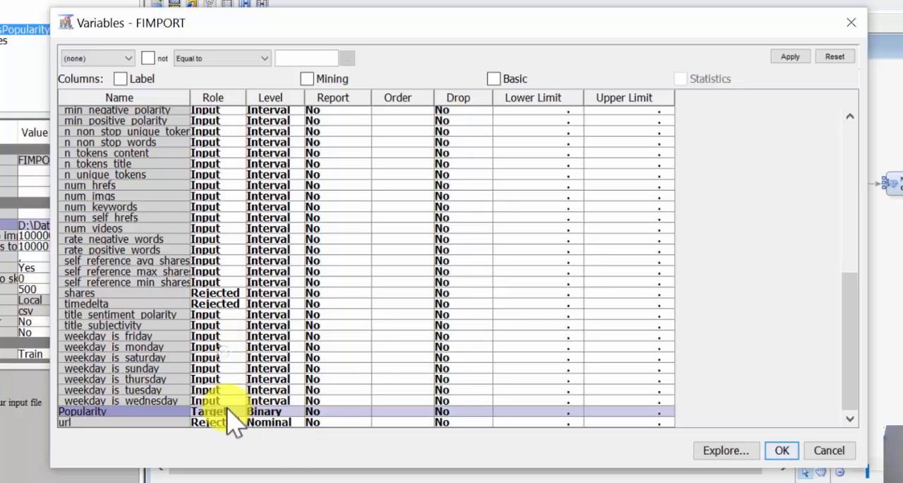
{"action": "left_click", "coordinate": [231, 422]}
{"action": "left_click", "coordinate": [171, 271]}
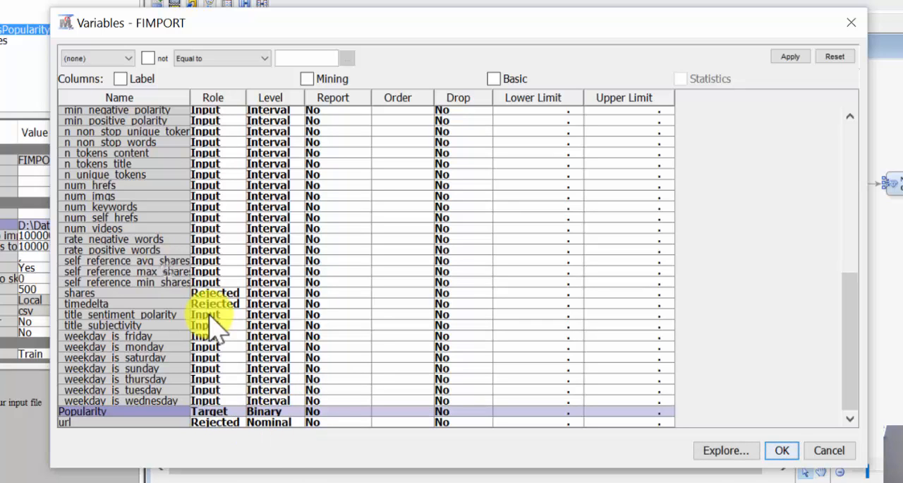
{"action": "scroll", "coordinate": [151, 266], "scroll_direction": "up", "scroll_amount": 2}
{"action": "scroll", "coordinate": [151, 323], "scroll_direction": "down", "scroll_amount": 2}
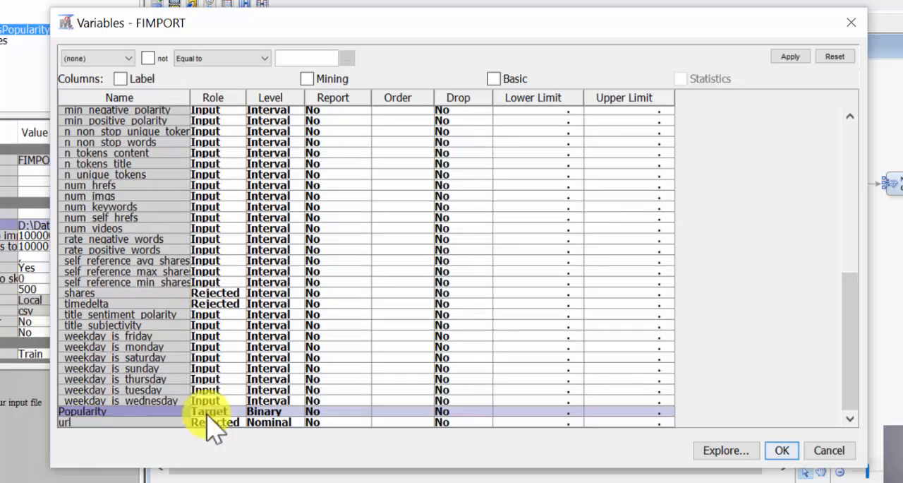
- Check the role choices for the shares variable, look through the whole variable list and close the editor
{"action": "left_click", "coordinate": [237, 291]}
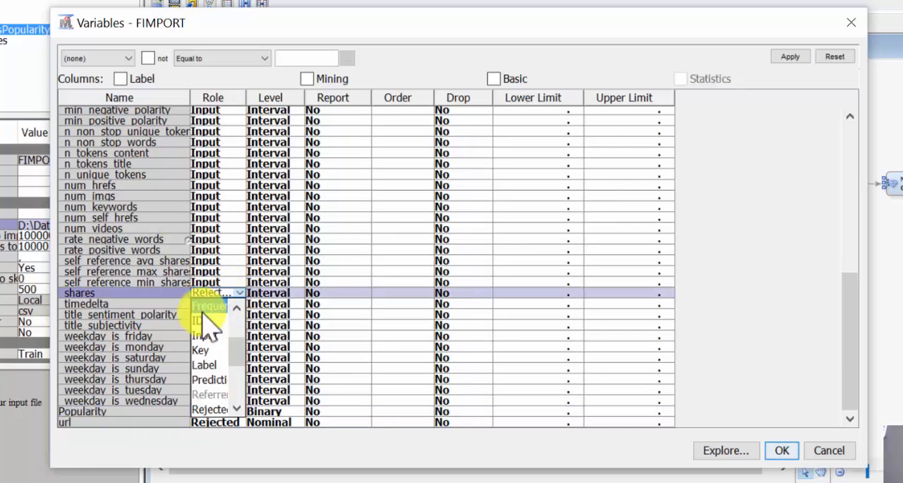
{"action": "left_click", "coordinate": [206, 418]}
{"action": "scroll", "coordinate": [229, 303], "scroll_direction": "up", "scroll_amount": 10}
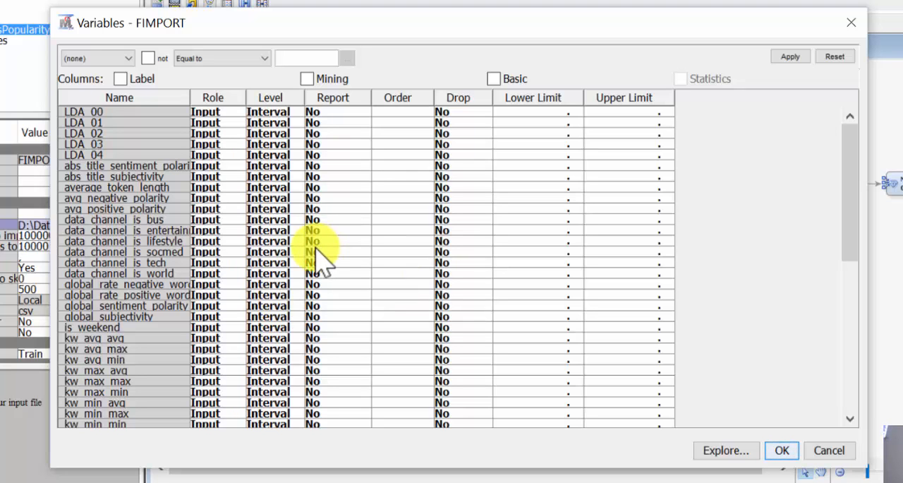
{"action": "left_click_drag", "start_coordinate": [850, 240], "coordinate": [881, 418]}
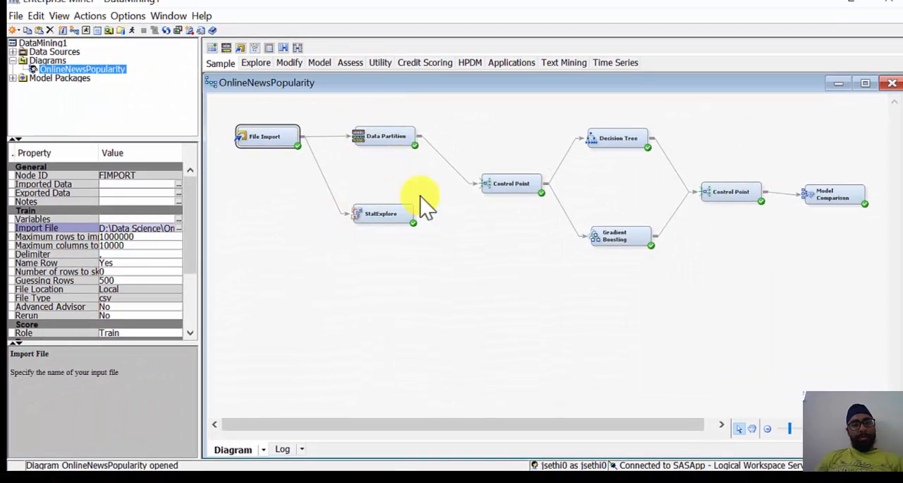
- Open the StatExplore node's results and select the highest-ranked variables in the Variable Worth chart
{"action": "left_click_drag", "start_coordinate": [427, 189], "coordinate": [292, 217]}
{"action": "right_click", "coordinate": [384, 216]}
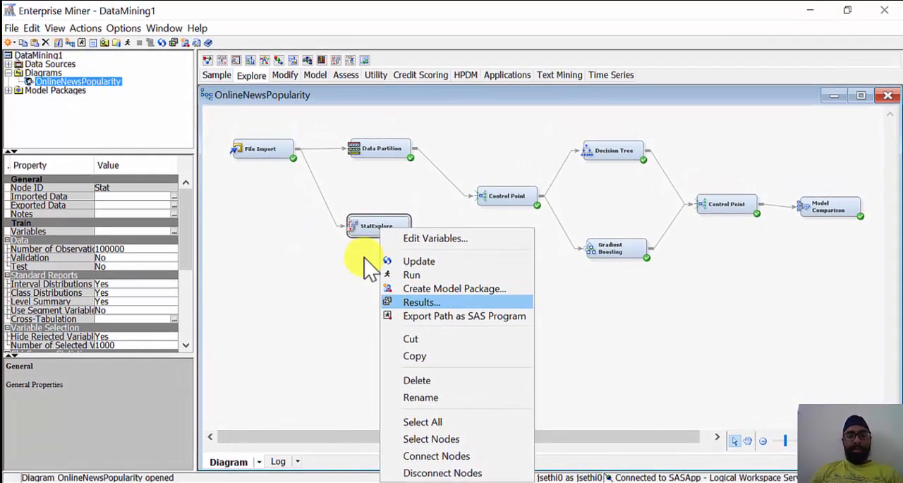
{"action": "left_click", "coordinate": [364, 258]}
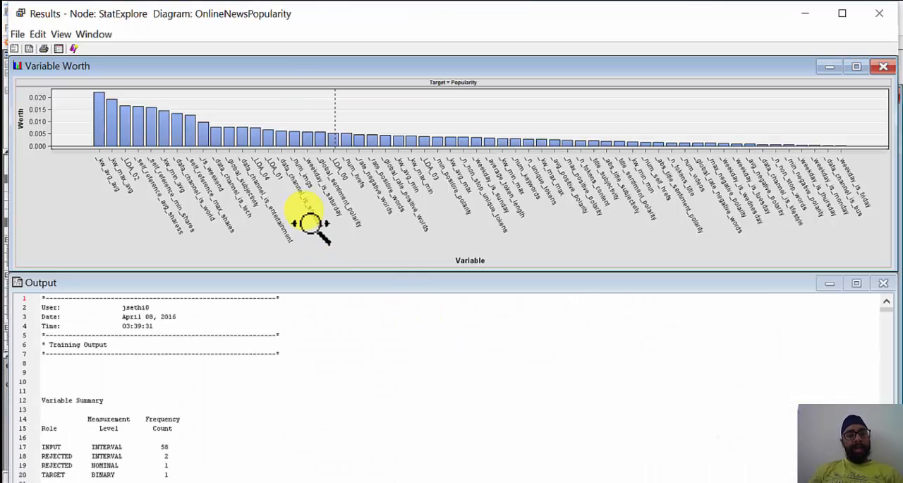
{"action": "left_click_drag", "start_coordinate": [78, 91], "coordinate": [223, 168]}
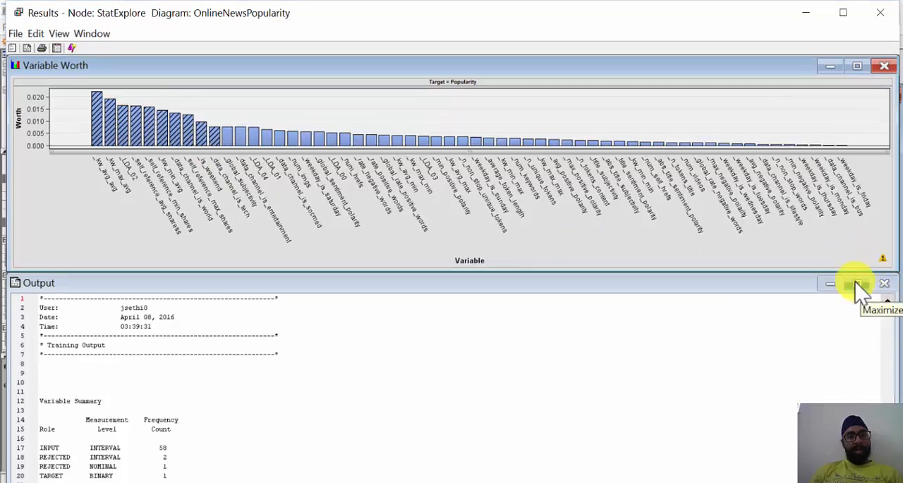
- Maximize the StatExplore output and examine the target frequencies and interval variable summary statistics for missing values and distribution
{"action": "left_click", "coordinate": [857, 283]}
{"action": "scroll", "coordinate": [376, 312], "scroll_direction": "down", "scroll_amount": 18}
{"action": "scroll", "coordinate": [376, 311], "scroll_direction": "up", "scroll_amount": 20}
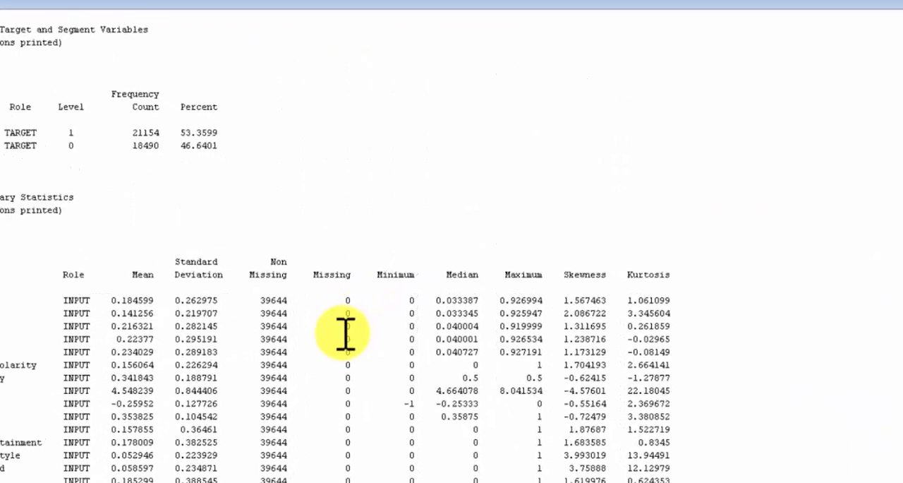
{"action": "scroll", "coordinate": [376, 309], "scroll_direction": "down", "scroll_amount": 8}
{"action": "scroll", "coordinate": [342, 338], "scroll_direction": "up", "scroll_amount": 5}
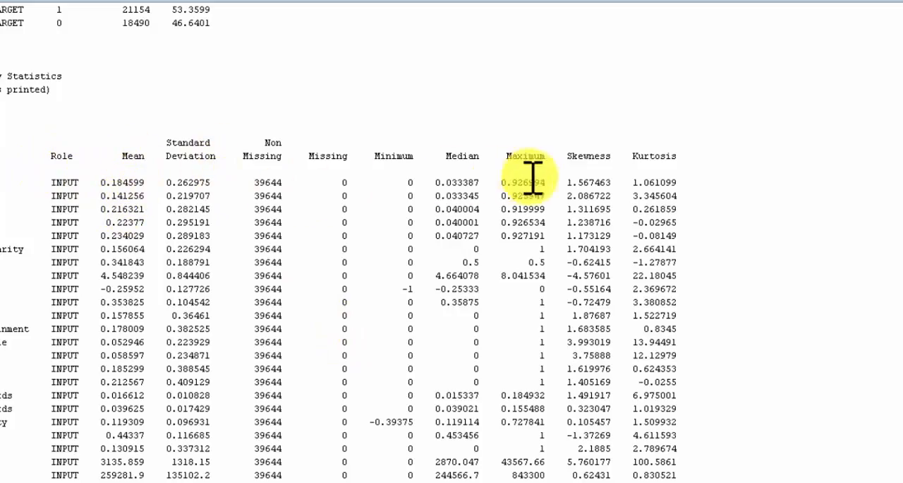
{"action": "scroll", "coordinate": [528, 177], "scroll_direction": "down", "scroll_amount": 13}
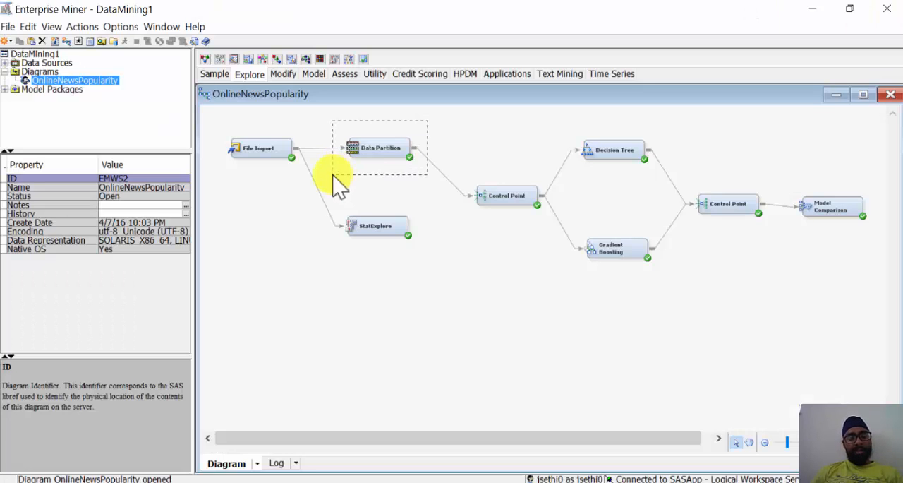
- Select the Data Partition node and review its training, validation and test data set allocations
{"action": "left_click", "coordinate": [381, 148]}
{"action": "left_click", "coordinate": [215, 74]}
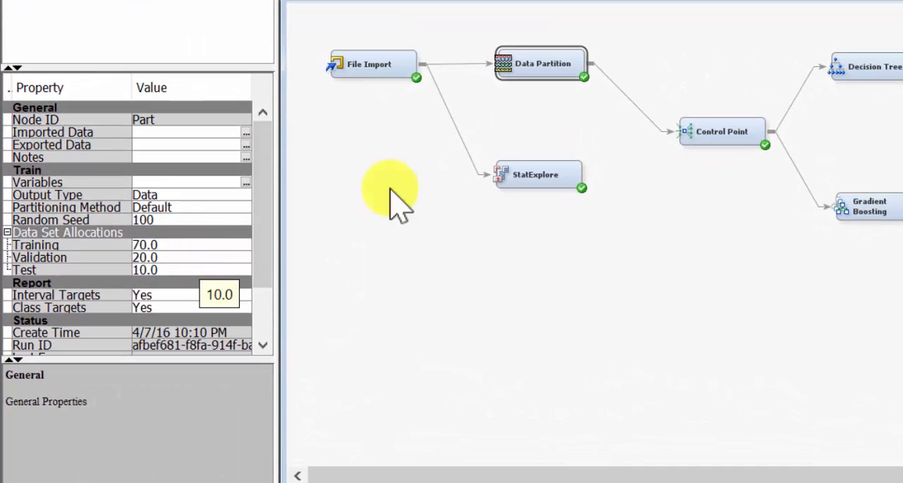
{"action": "left_click", "coordinate": [512, 92]}
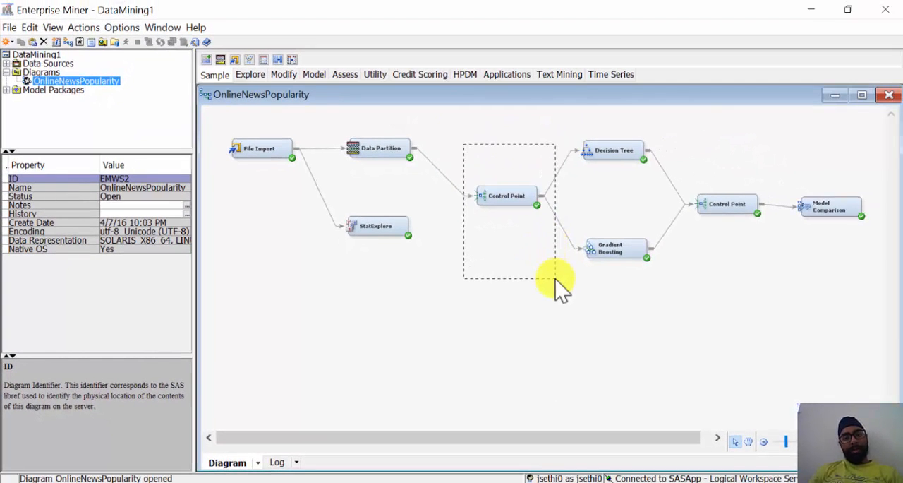
- Select the first Control Point, the Decision Tree and the Gradient Boosting nodes in turn to view their properties
{"action": "mouse_move", "coordinate": [556, 278]}
{"action": "left_mouse_down"}
{"action": "mouse_move", "coordinate": [476, 239]}
{"action": "mouse_move", "coordinate": [552, 277]}
{"action": "left_mouse_up"}
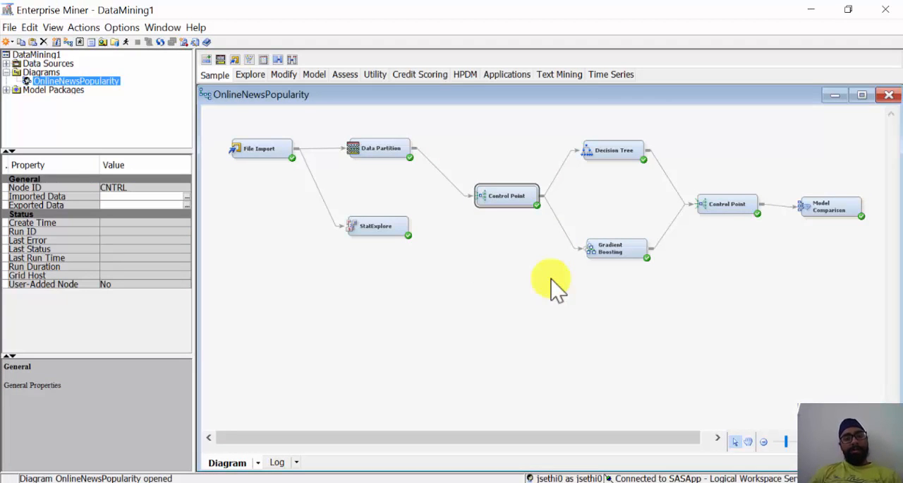
{"action": "left_click", "coordinate": [558, 128]}
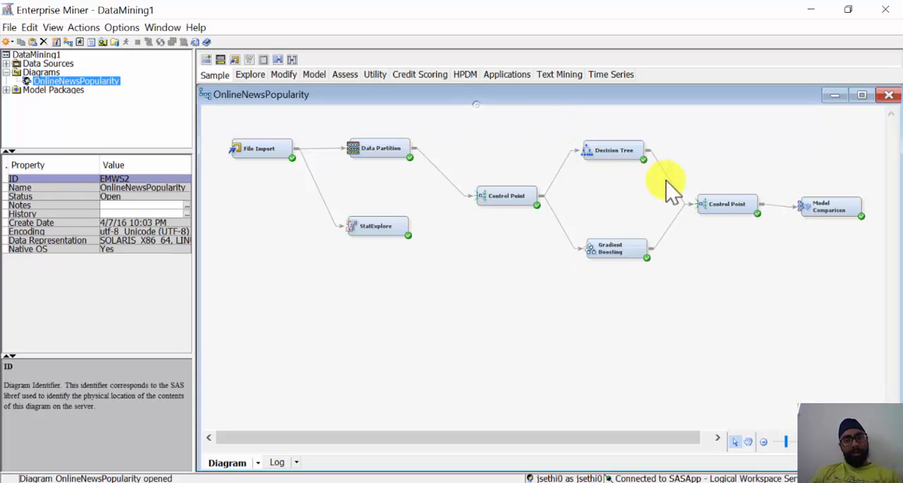
{"action": "left_click_drag", "start_coordinate": [669, 185], "coordinate": [667, 189]}
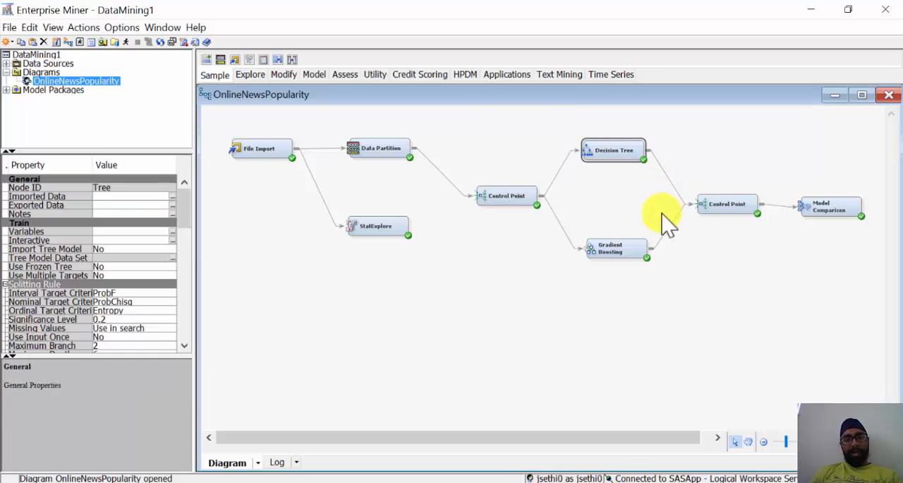
{"action": "left_click_drag", "start_coordinate": [660, 234], "coordinate": [571, 307]}
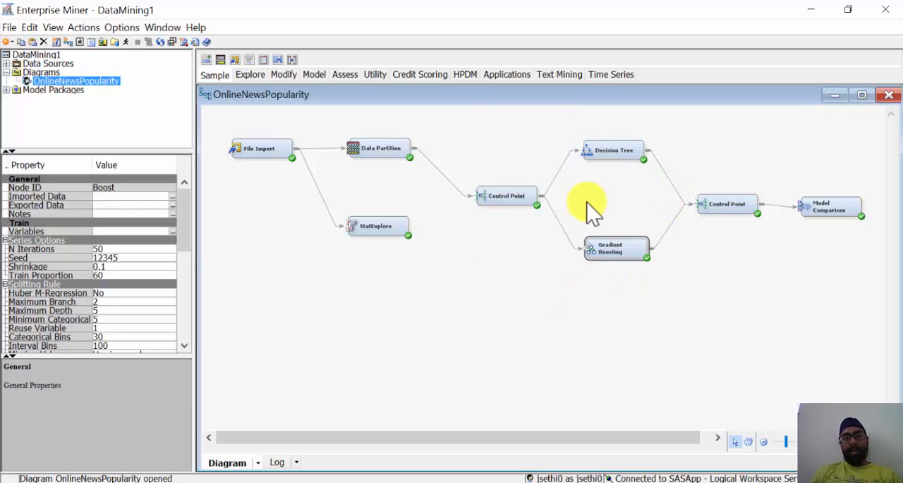
- Select the Decision Tree node and review its splitting rule, node and subtree properties
{"action": "left_click", "coordinate": [605, 148]}
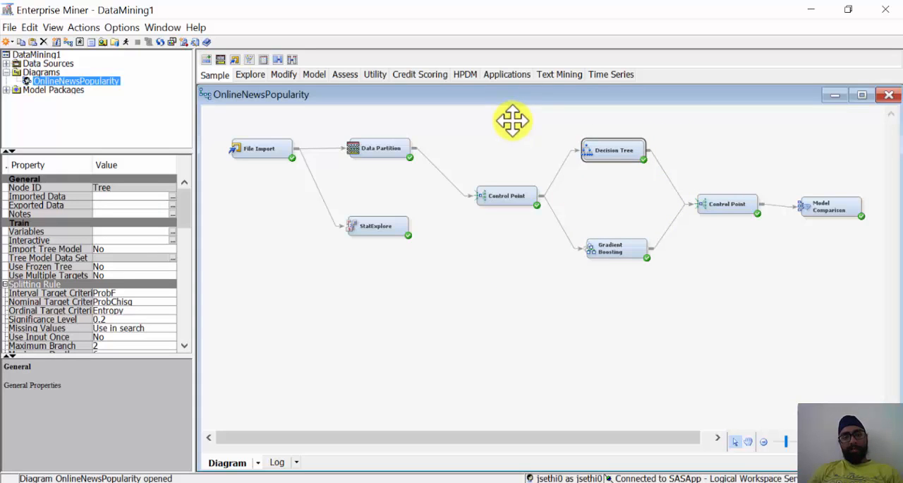
{"action": "left_click_drag", "start_coordinate": [692, 118], "coordinate": [566, 177]}
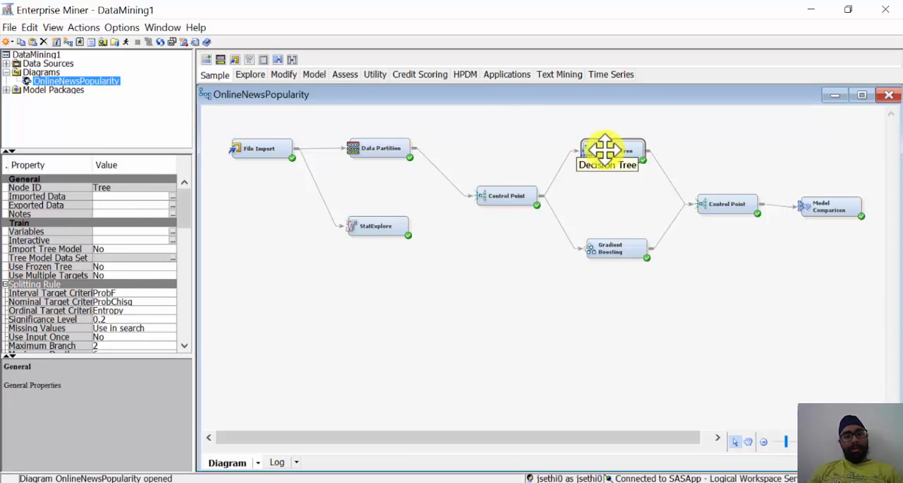
{"action": "left_click", "coordinate": [314, 74]}
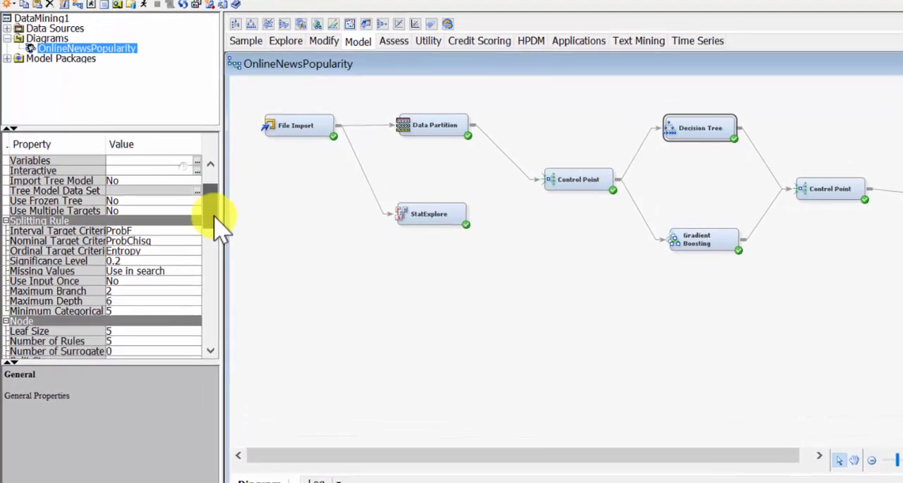
{"action": "scroll", "coordinate": [177, 234], "scroll_direction": "down", "scroll_amount": 2}
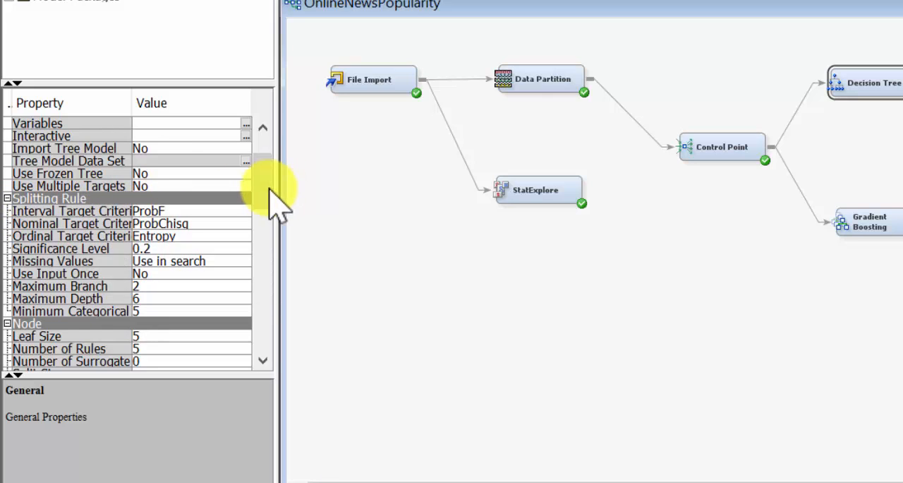
{"action": "left_click_drag", "start_coordinate": [270, 192], "coordinate": [269, 226]}
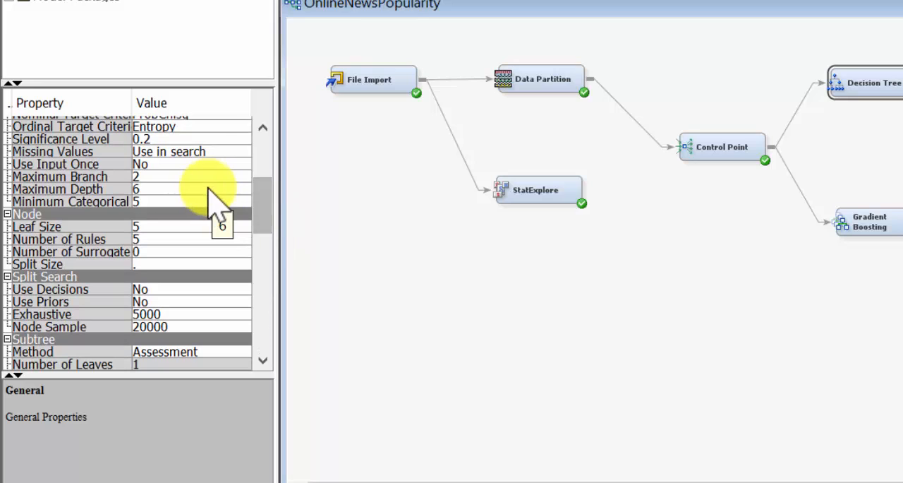
- Review the remaining Decision Tree properties, open the node's results and examine the maximized tree diagram down to its lowest splits
{"action": "left_click_drag", "start_coordinate": [263, 202], "coordinate": [263, 209]}
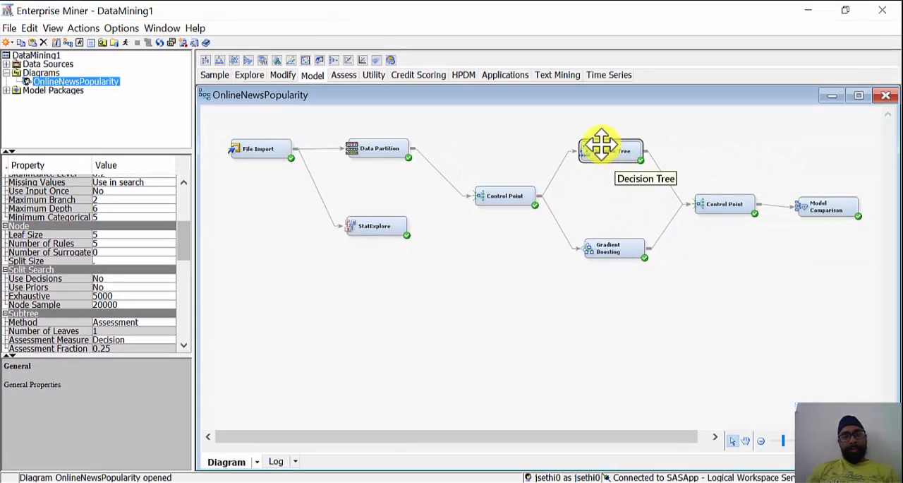
{"action": "right_click", "coordinate": [876, 83]}
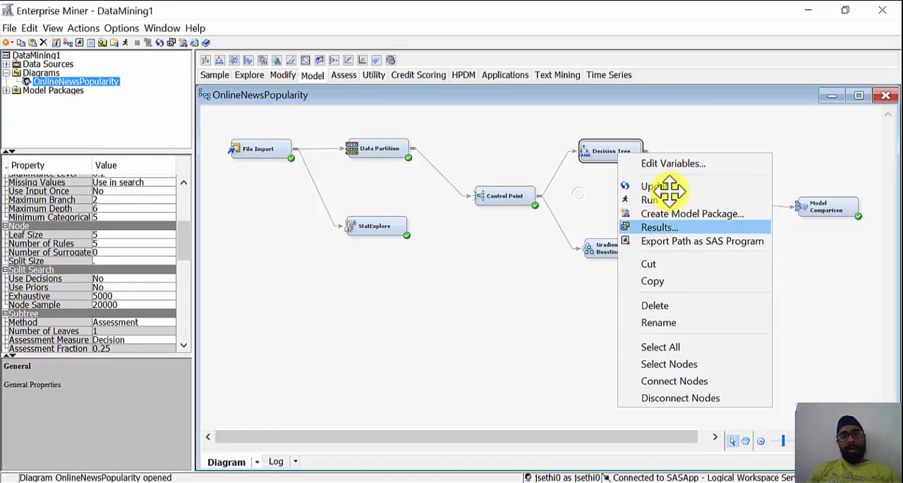
{"action": "left_click", "coordinate": [671, 227]}
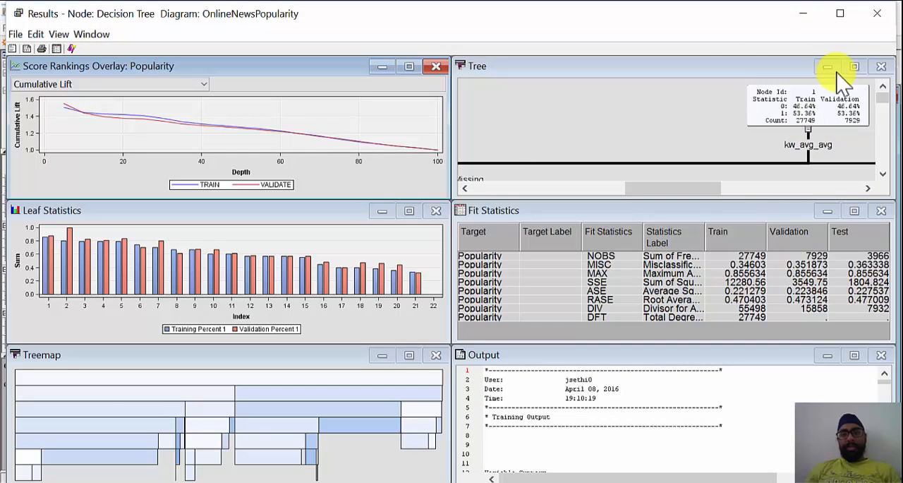
{"action": "left_click", "coordinate": [856, 67]}
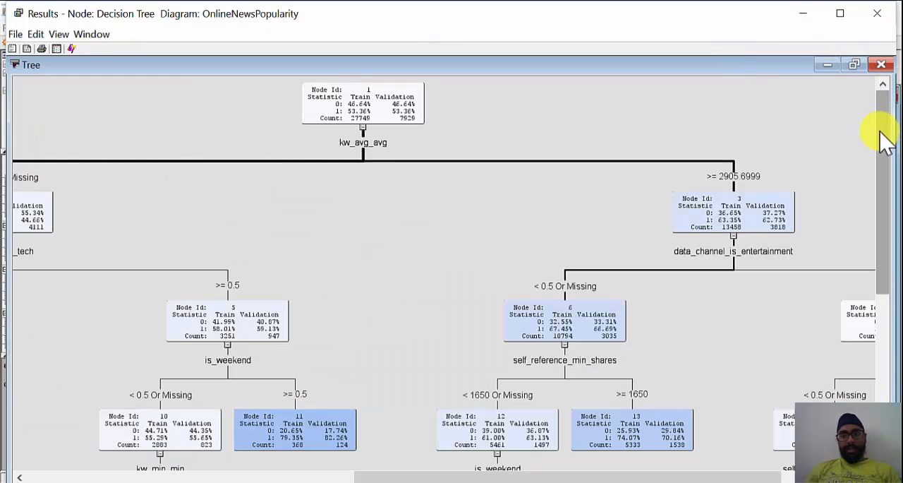
{"action": "left_click_drag", "start_coordinate": [882, 137], "coordinate": [865, 210]}
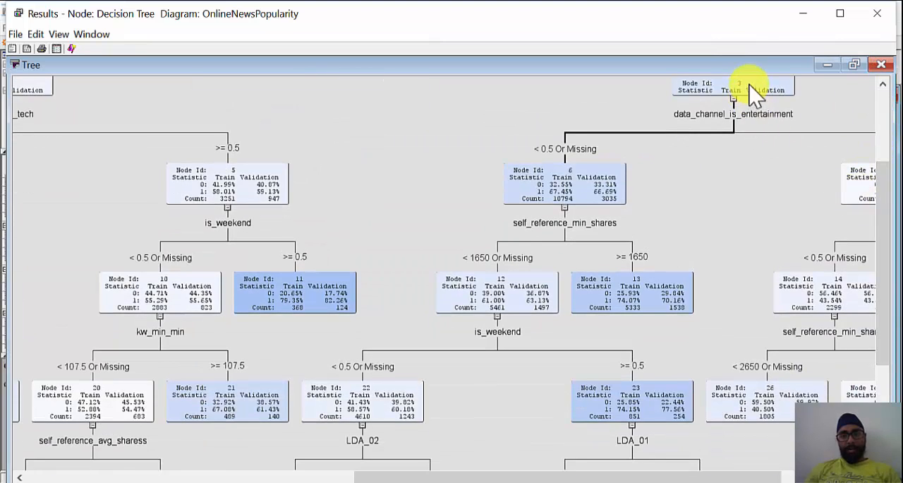
{"action": "scroll", "coordinate": [776, 318], "scroll_direction": "down", "scroll_amount": 3}
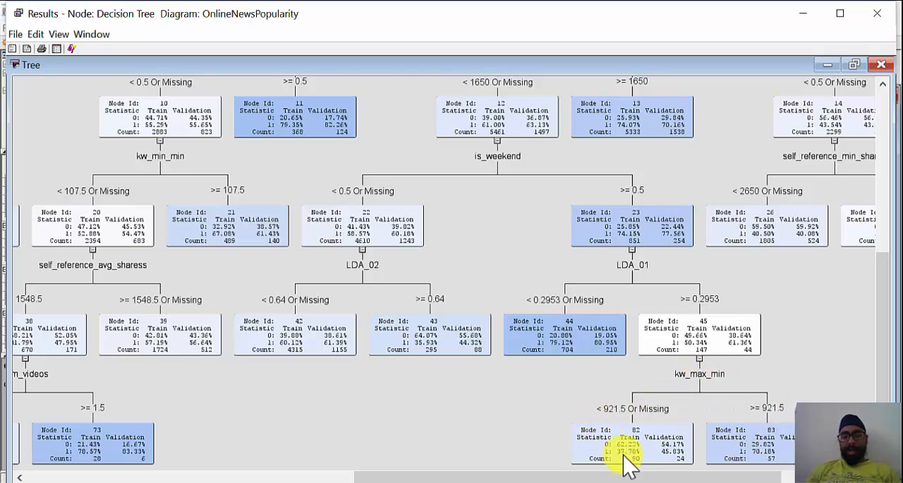
{"action": "left_click", "coordinate": [853, 65]}
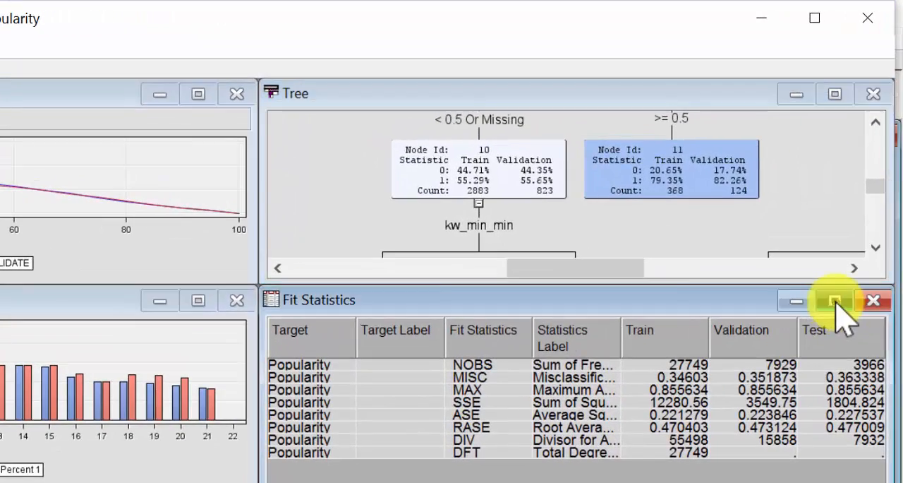
- Maximize the decision tree's Fit Statistics and compare its misclassification rates across train, validation and test, then view the Treemap
{"action": "left_click", "coordinate": [837, 289]}
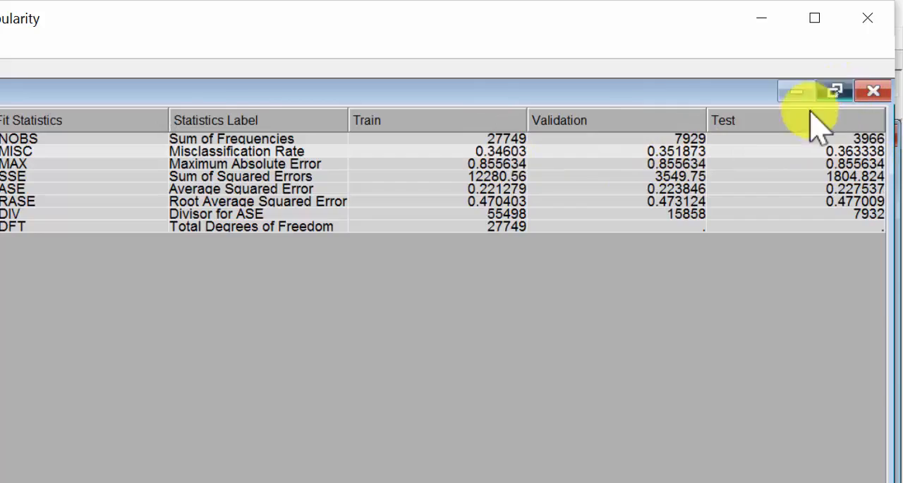
{"action": "left_click", "coordinate": [836, 91]}
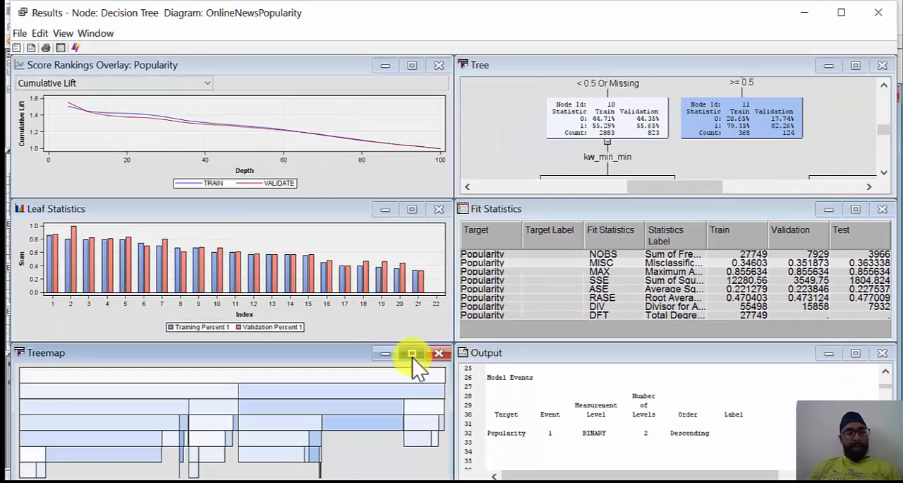
{"action": "left_click", "coordinate": [422, 351]}
{"action": "left_click", "coordinate": [856, 64]}
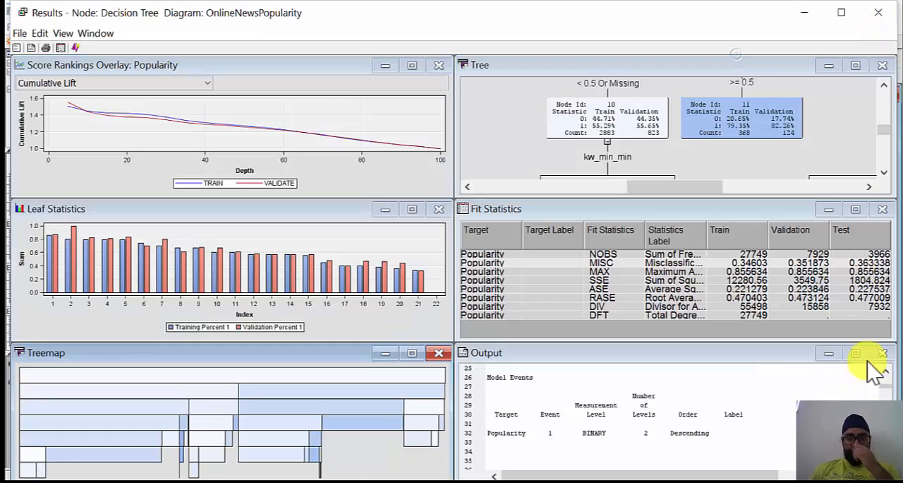
- Maximize the decision tree's Output and examine its event classification tables, score rankings and fit statistics, then close the results
{"action": "left_click", "coordinate": [856, 354]}
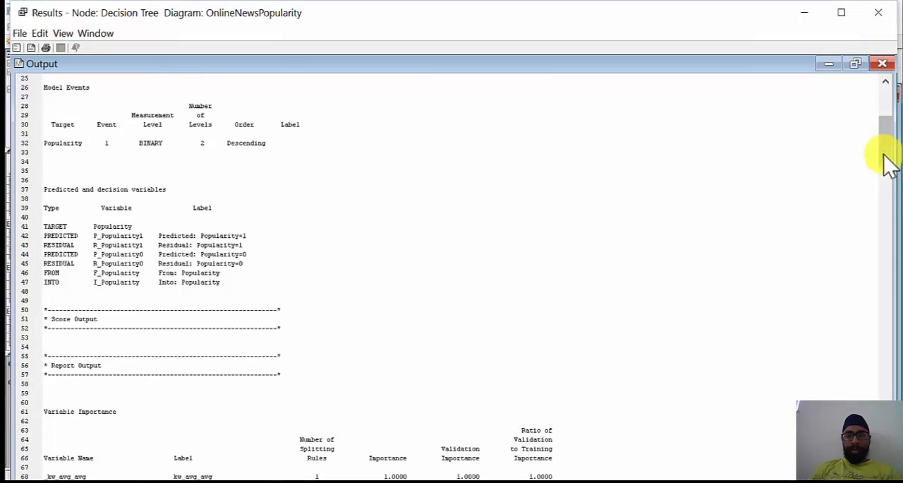
{"action": "left_click_drag", "start_coordinate": [890, 161], "coordinate": [887, 292]}
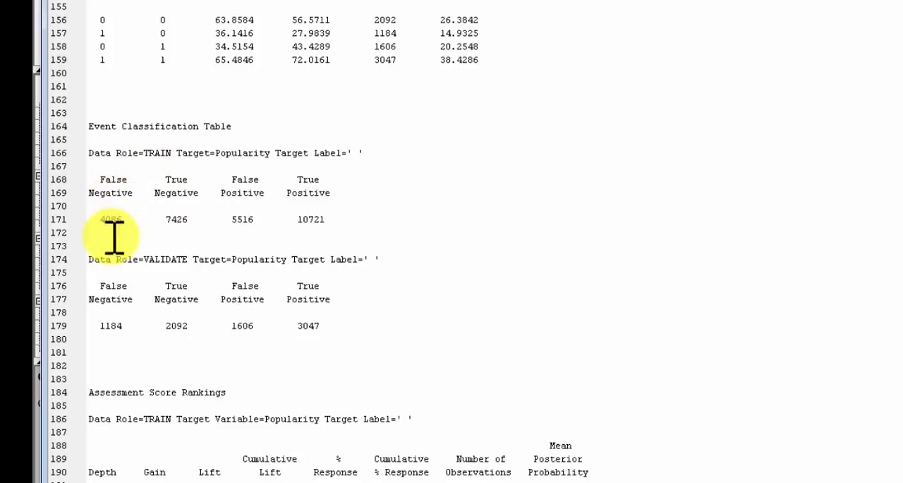
{"action": "left_click_drag", "start_coordinate": [144, 153], "coordinate": [210, 162]}
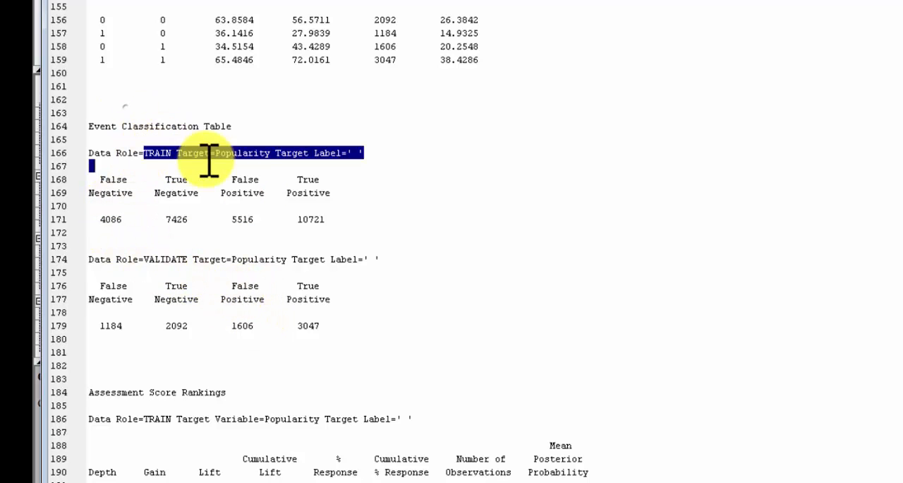
{"action": "double_click", "coordinate": [172, 258]}
{"action": "scroll", "coordinate": [518, 369], "scroll_direction": "down", "scroll_amount": 7}
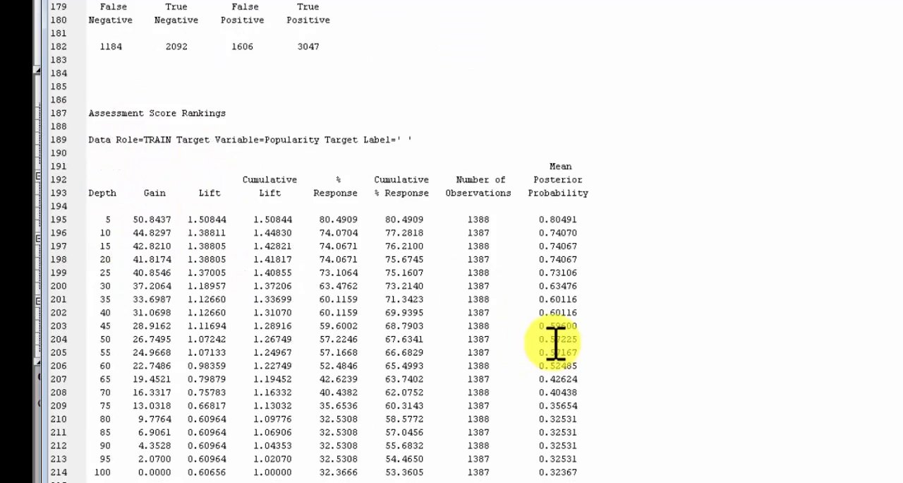
{"action": "scroll", "coordinate": [555, 338], "scroll_direction": "up", "scroll_amount": 20}
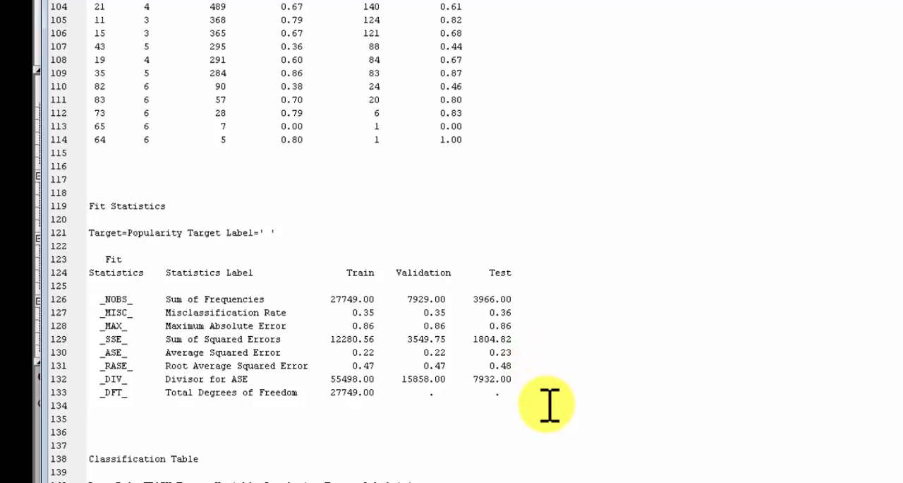
{"action": "left_click_drag", "start_coordinate": [546, 401], "coordinate": [39, 299]}
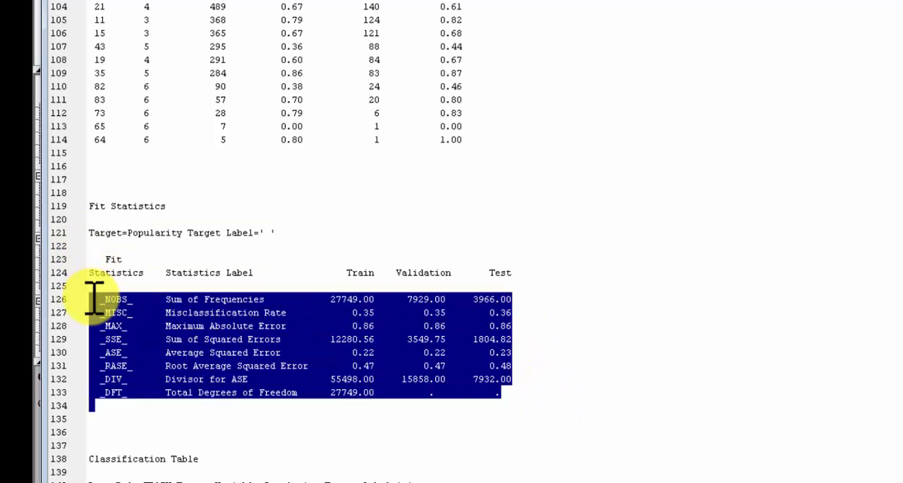
{"action": "left_click", "coordinate": [268, 327]}
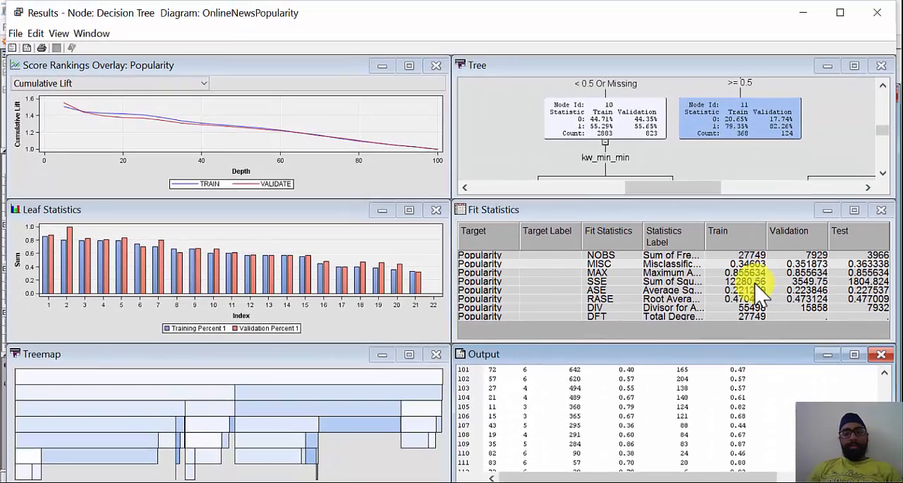
{"action": "key", "text": "alt+F4"}
- Select the Gradient Boosting node and review its series options and splitting rule properties
{"action": "left_click", "coordinate": [620, 252]}
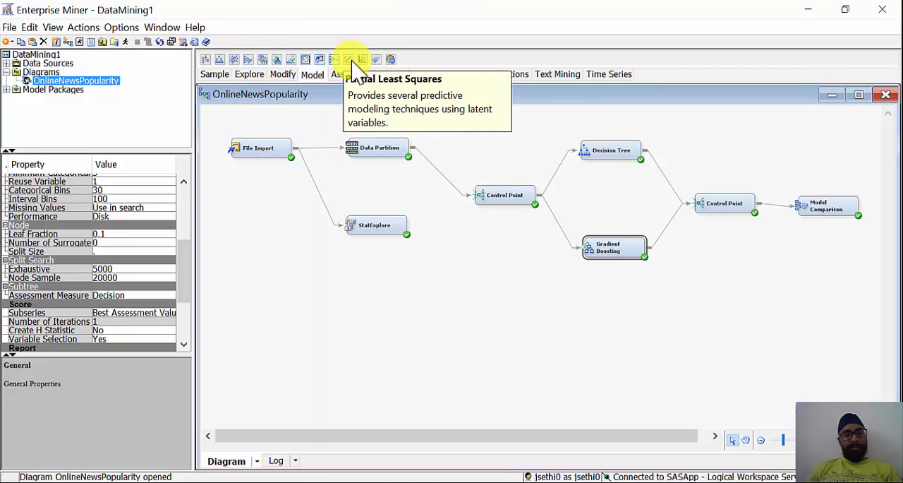
{"action": "scroll", "coordinate": [185, 212], "scroll_direction": "up", "scroll_amount": 5}
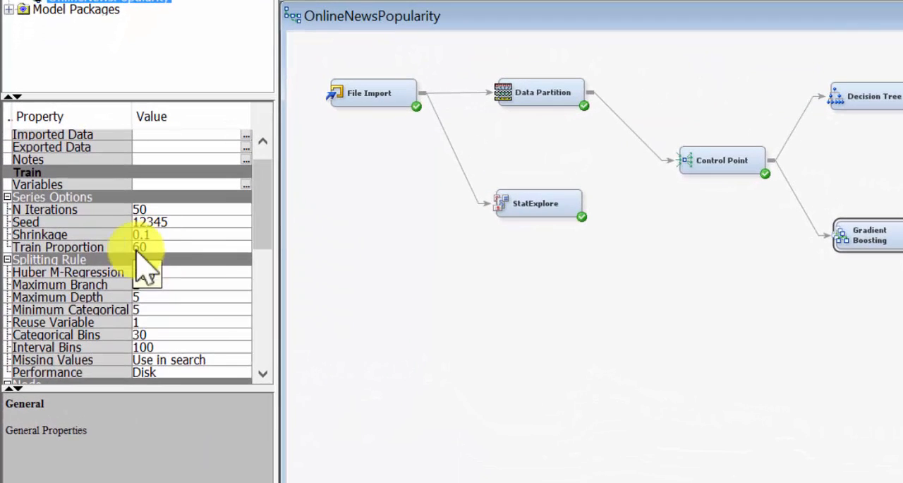
{"action": "mouse_move", "coordinate": [78, 257]}
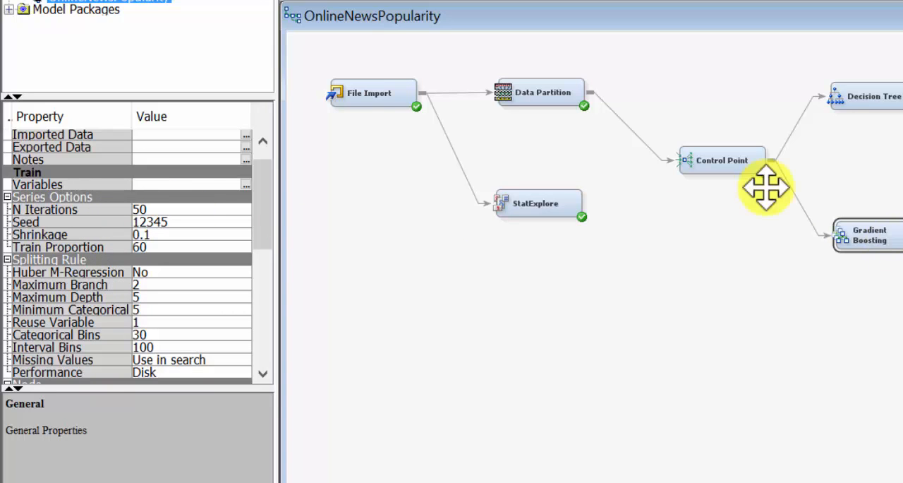
- Open the Gradient Boosting node's results and examine the maximized Fit Statistics, including the misclassification rate for each data set
{"action": "right_click", "coordinate": [894, 240]}
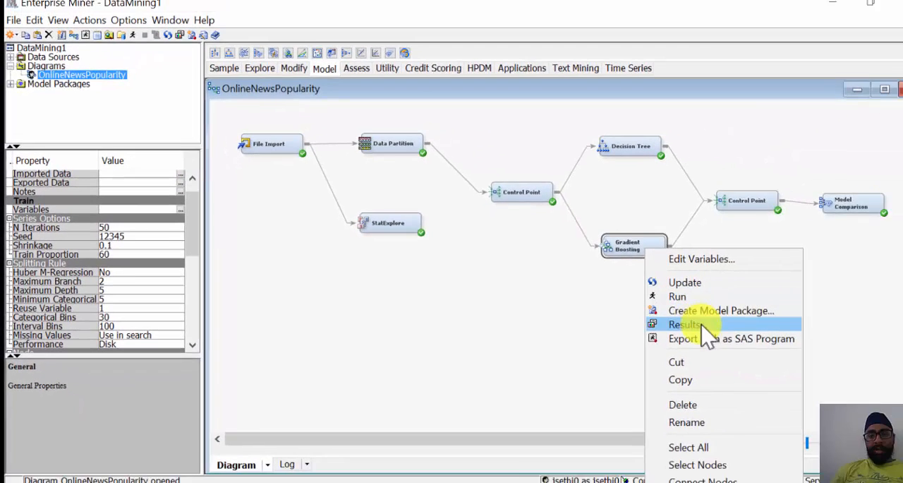
{"action": "left_click", "coordinate": [693, 324]}
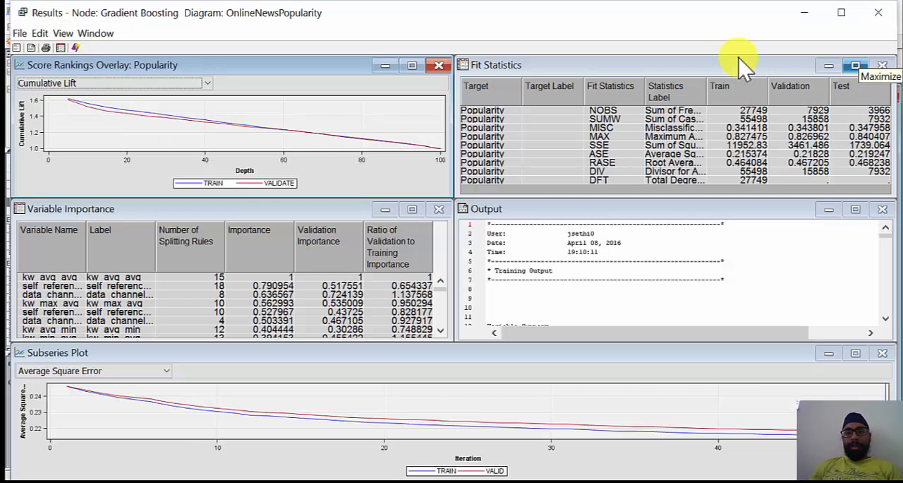
{"action": "left_click", "coordinate": [855, 67]}
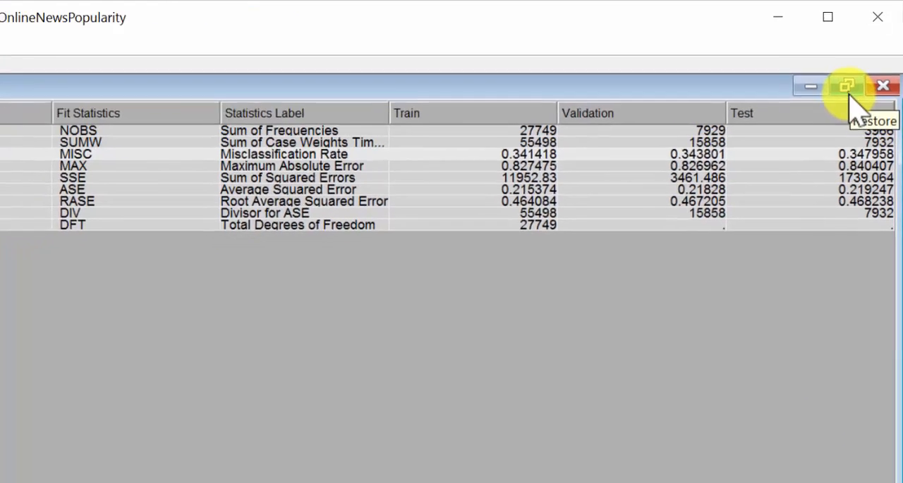
{"action": "left_click", "coordinate": [846, 102]}
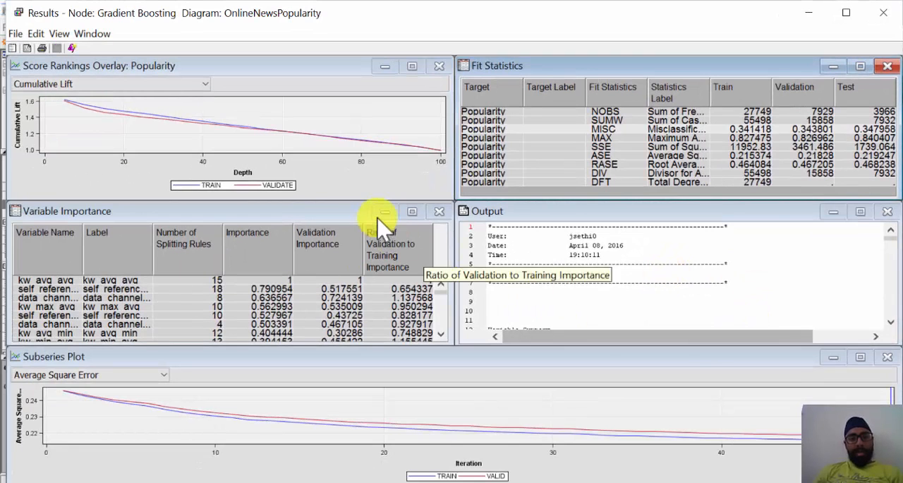
- Maximize the gradient boosting Variable Importance table and examine the most important variables
{"action": "left_click", "coordinate": [412, 211]}
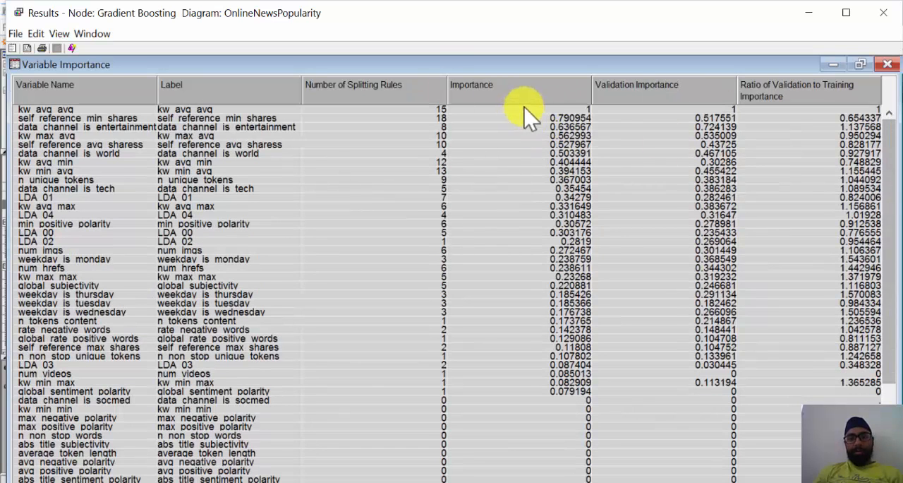
{"action": "left_click_drag", "start_coordinate": [521, 110], "coordinate": [534, 167]}
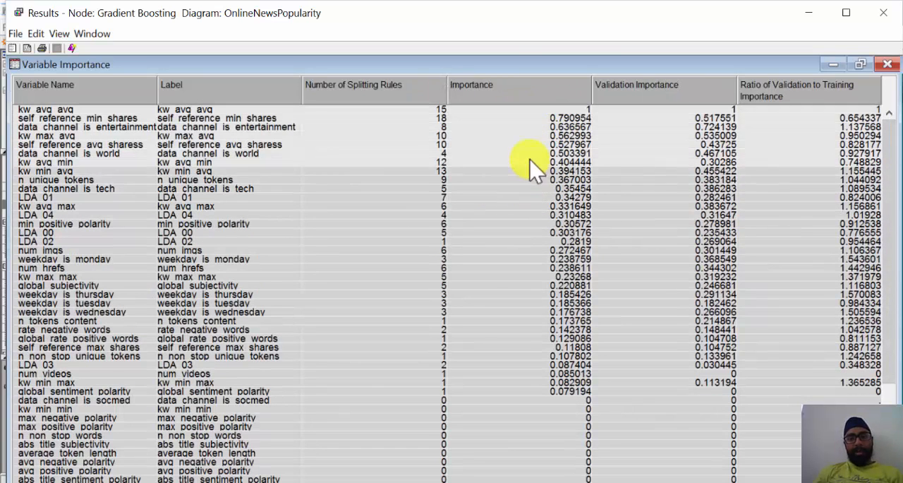
{"action": "left_click", "coordinate": [860, 64]}
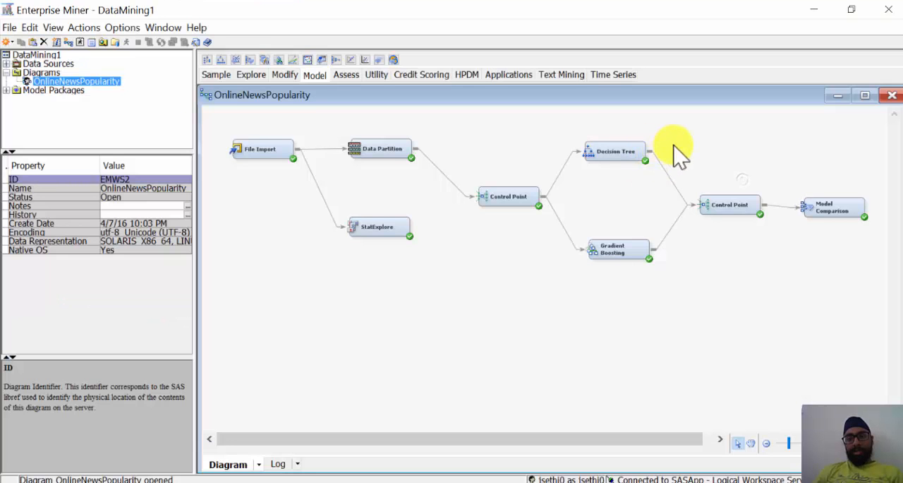
- Select the second Control Point and the Model Comparison node in turn, and locate the Model Comparison tool among the Assess nodes
{"action": "left_click_drag", "start_coordinate": [669, 146], "coordinate": [782, 274]}
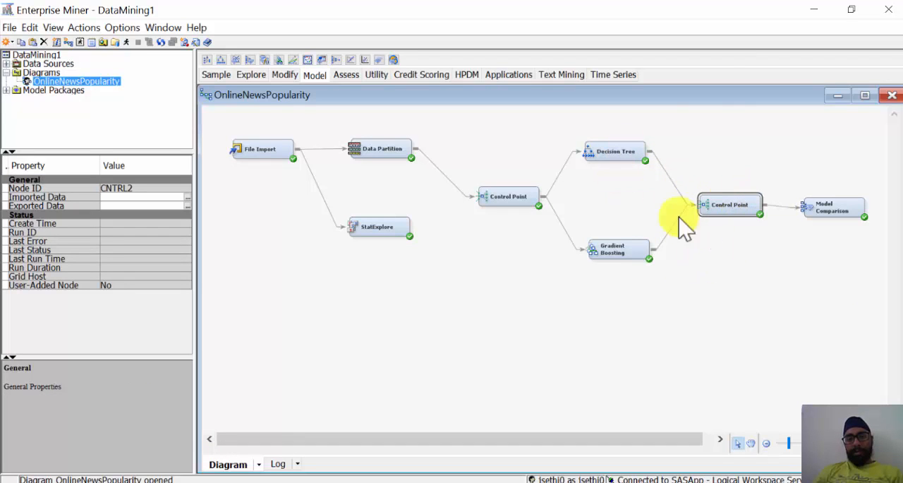
{"action": "left_click", "coordinate": [840, 209]}
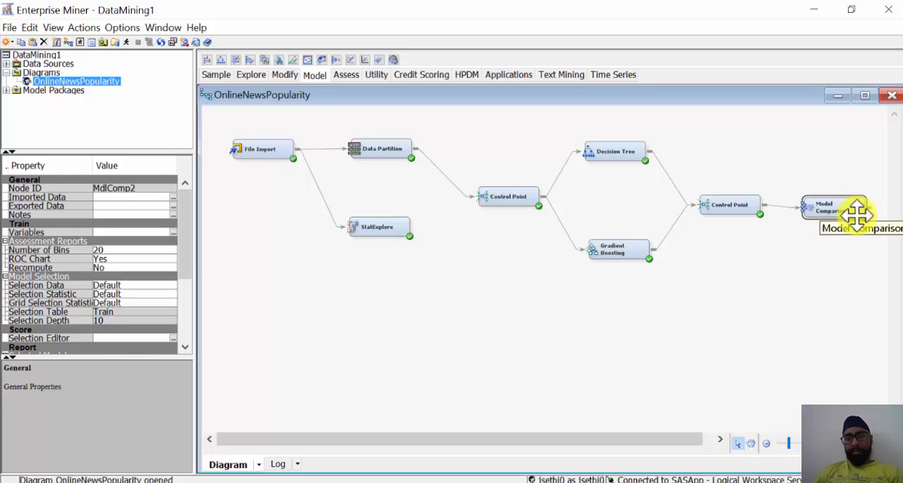
{"action": "left_click", "coordinate": [344, 74]}
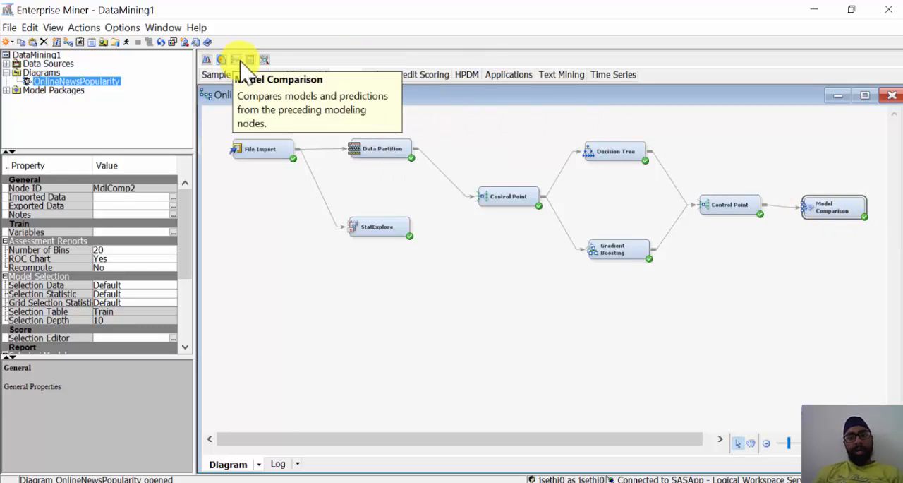
- Open the Model Comparison node's results and maximize the ROC chart for Popularity
{"action": "right_click", "coordinate": [834, 207]}
{"action": "left_click", "coordinate": [843, 288]}
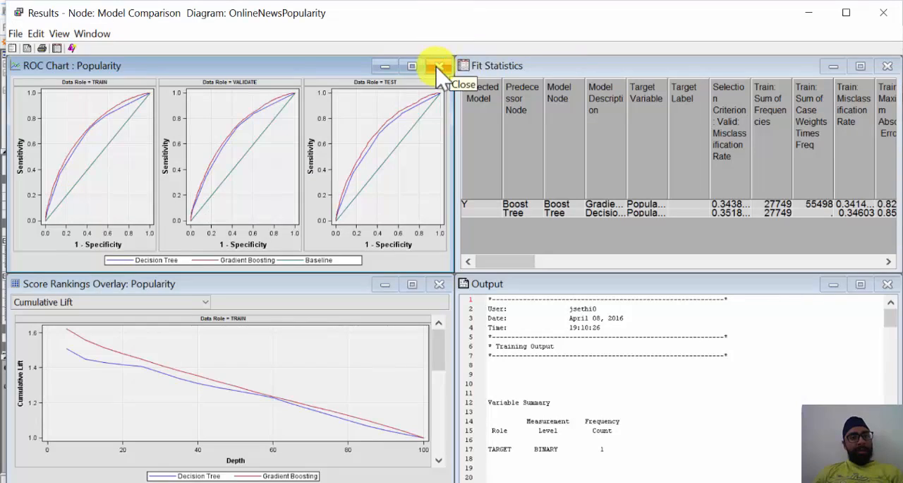
{"action": "double_click", "coordinate": [360, 58]}
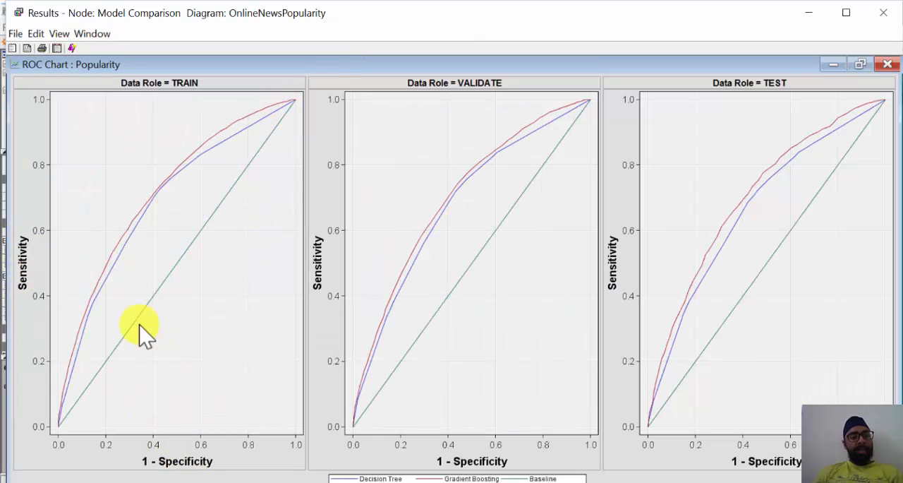
- Highlight the Baseline, Gradient Boosting and Decision Tree curves in turn on the ROC chart to compare the models
{"action": "left_click", "coordinate": [554, 478]}
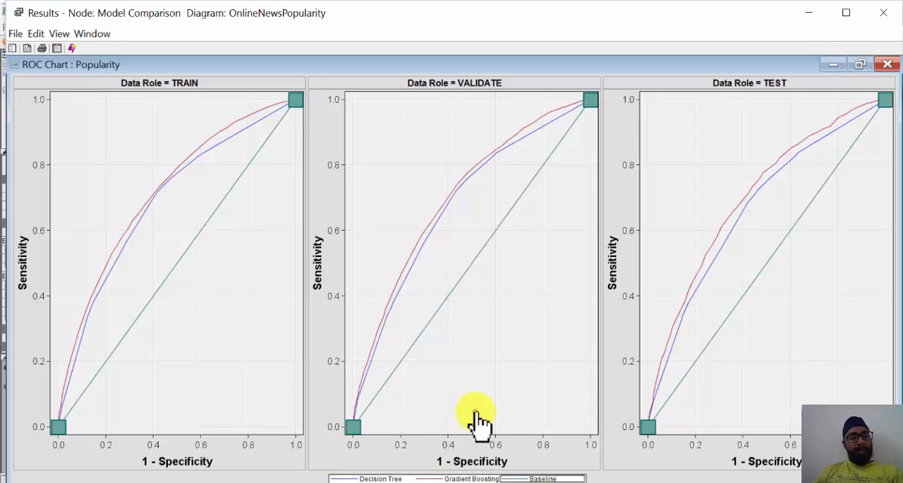
{"action": "left_click", "coordinate": [456, 478]}
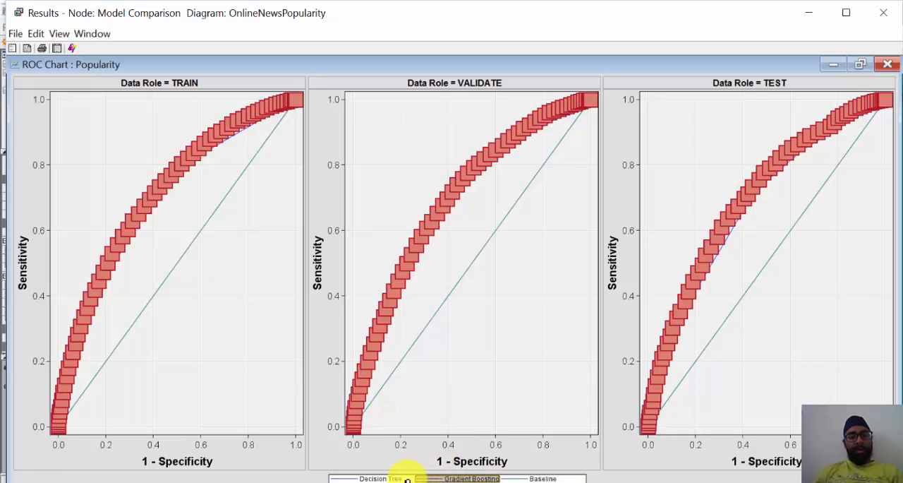
{"action": "left_click", "coordinate": [385, 479]}
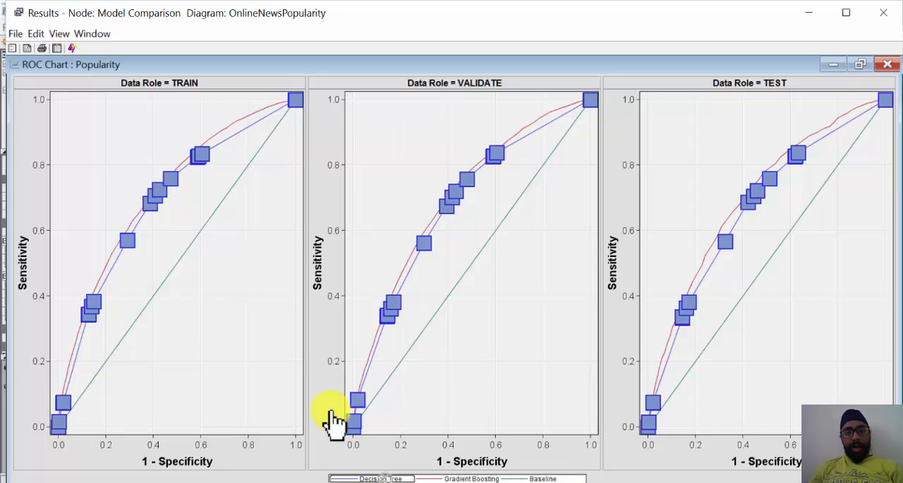
{"action": "left_click", "coordinate": [474, 478]}
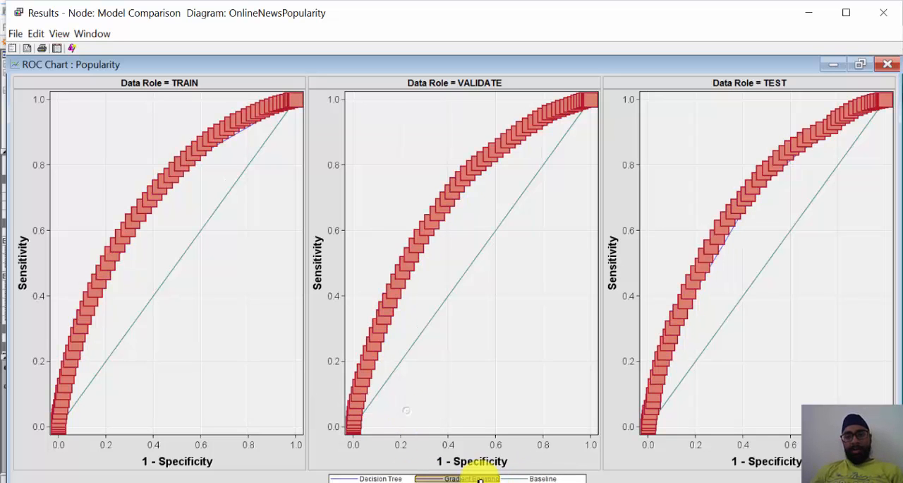
{"action": "left_click", "coordinate": [559, 478]}
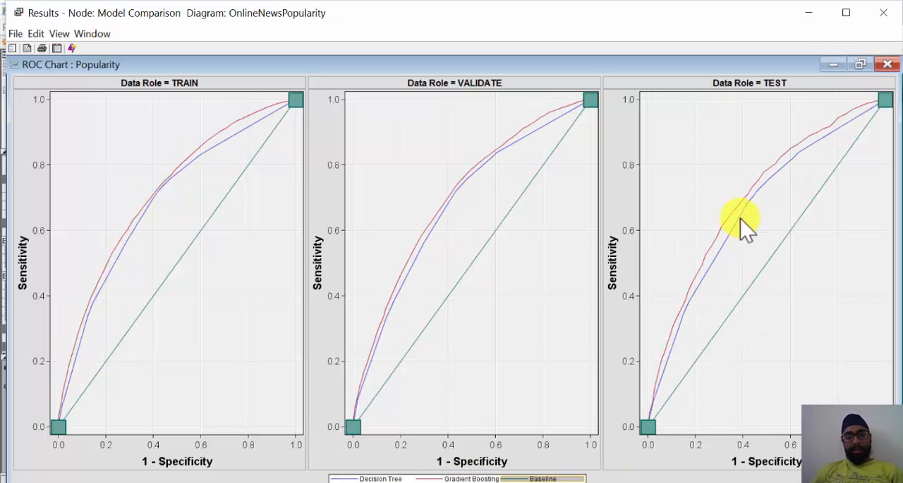